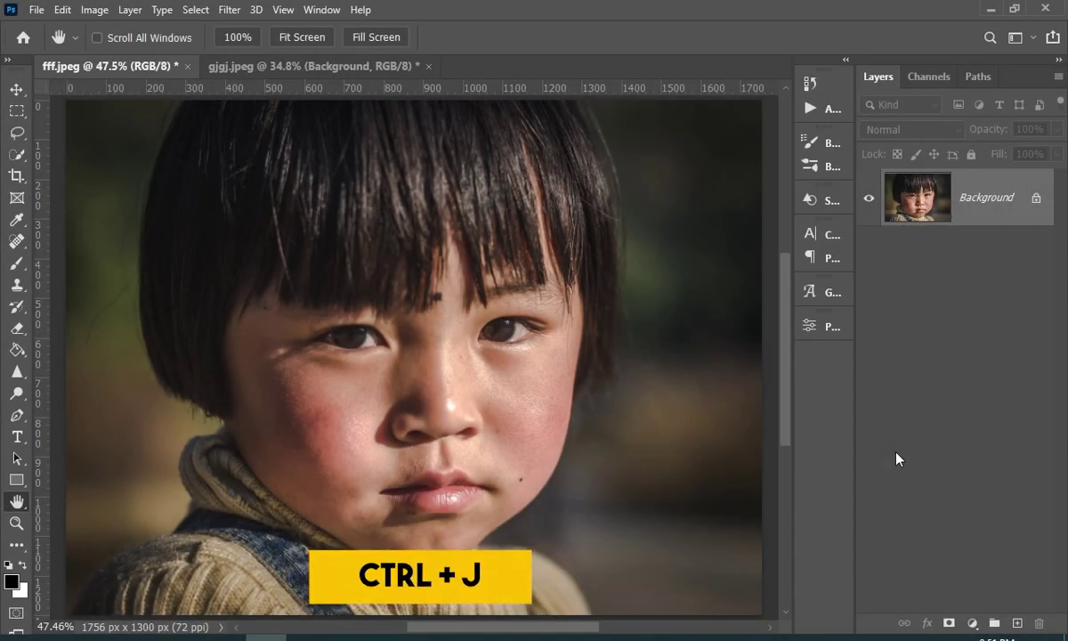
Duplicate the Background onto Layer 1 and select the child with Select Subject.
key(ctrl+j)
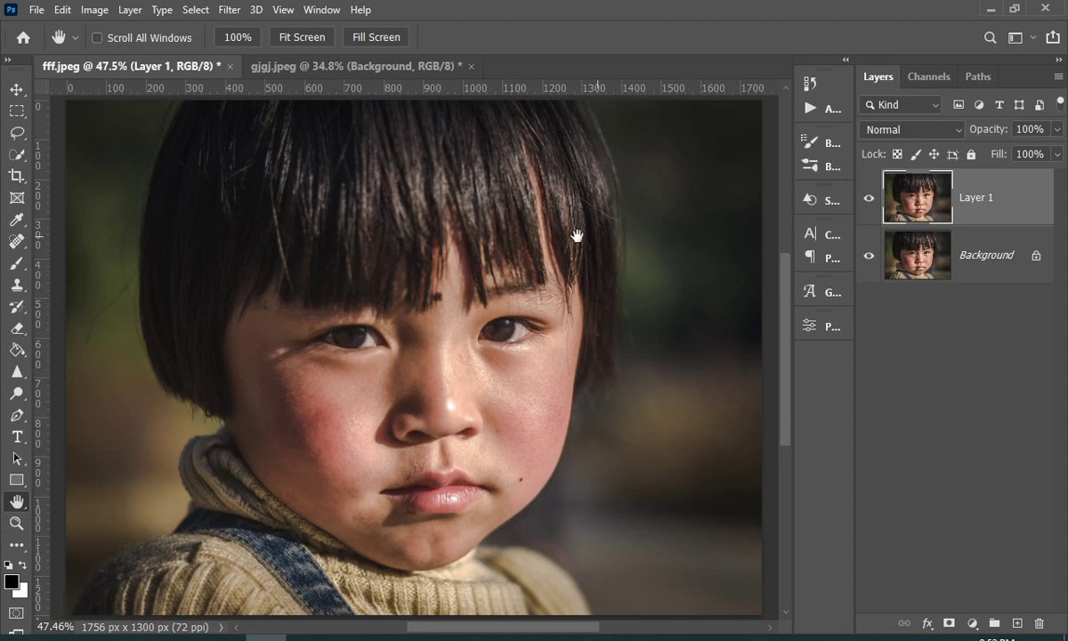
click(15, 157)
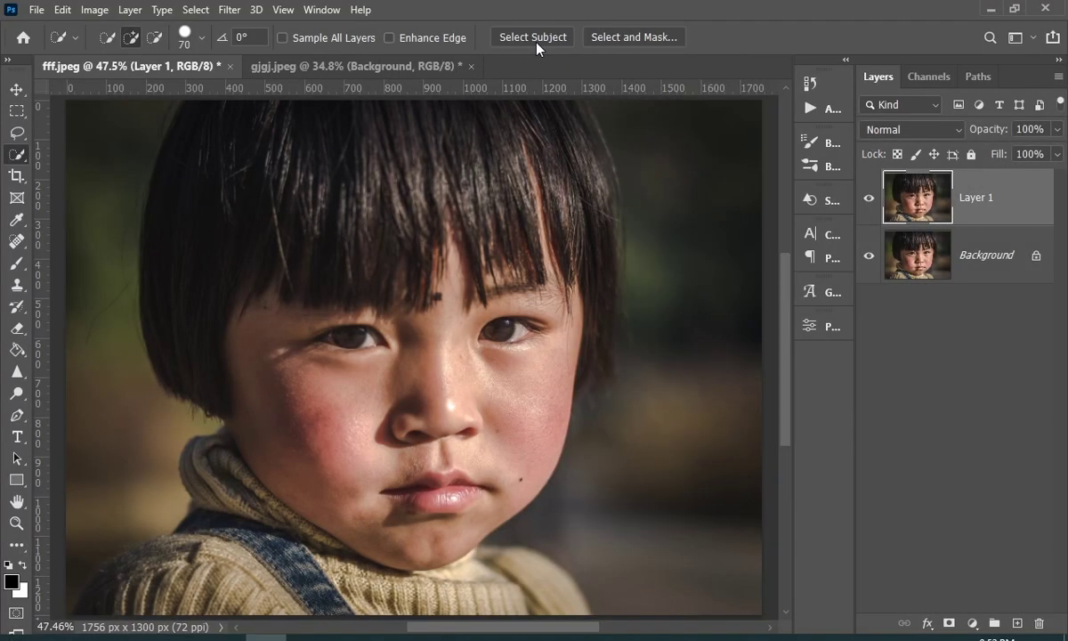
click(537, 42)
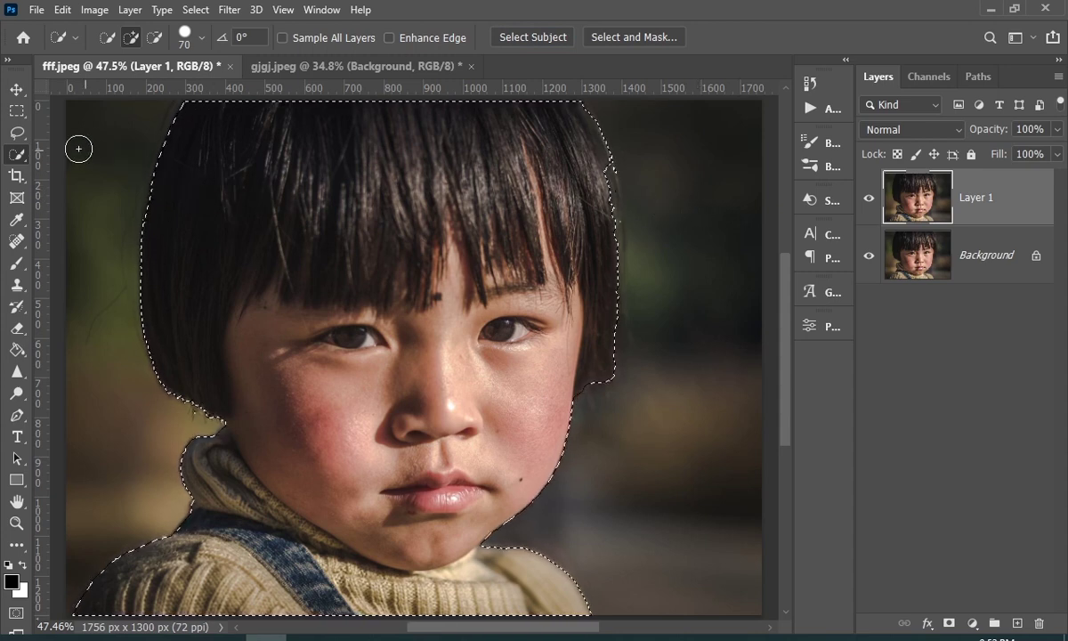
Rotate and zoom the view onto the hair and extend the lasso selection along the hairline.
click(16, 133)
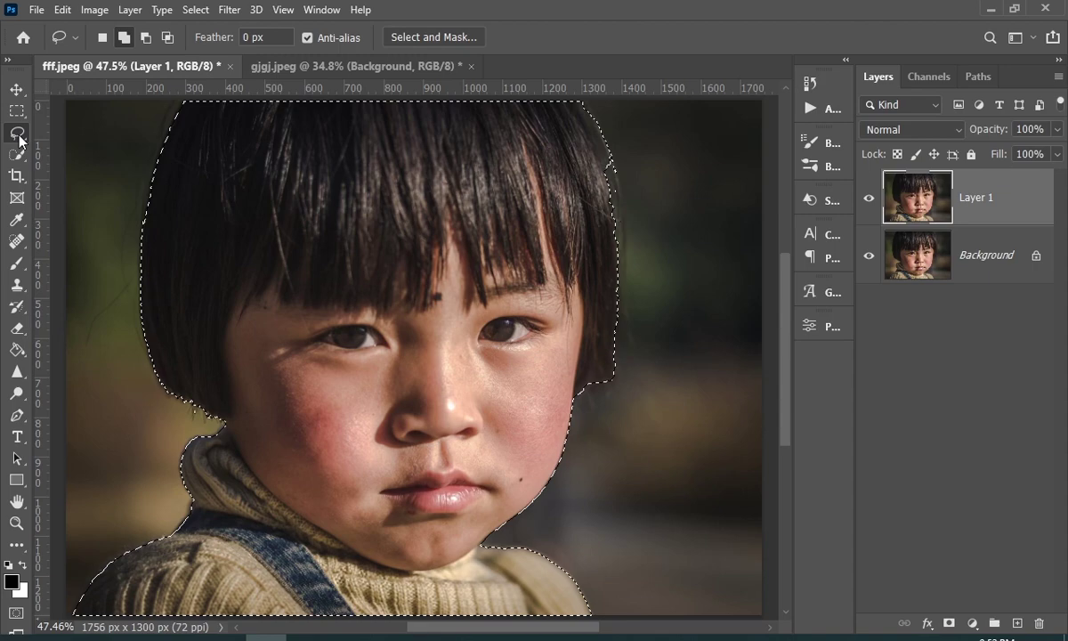
key(r)
mouse_move(203, 623)
mouse_down()
mouse_move(544, 408)
mouse_move(412, 306)
mouse_move(499, 374)
mouse_move(616, 436)
mouse_move(632, 251)
mouse_up()
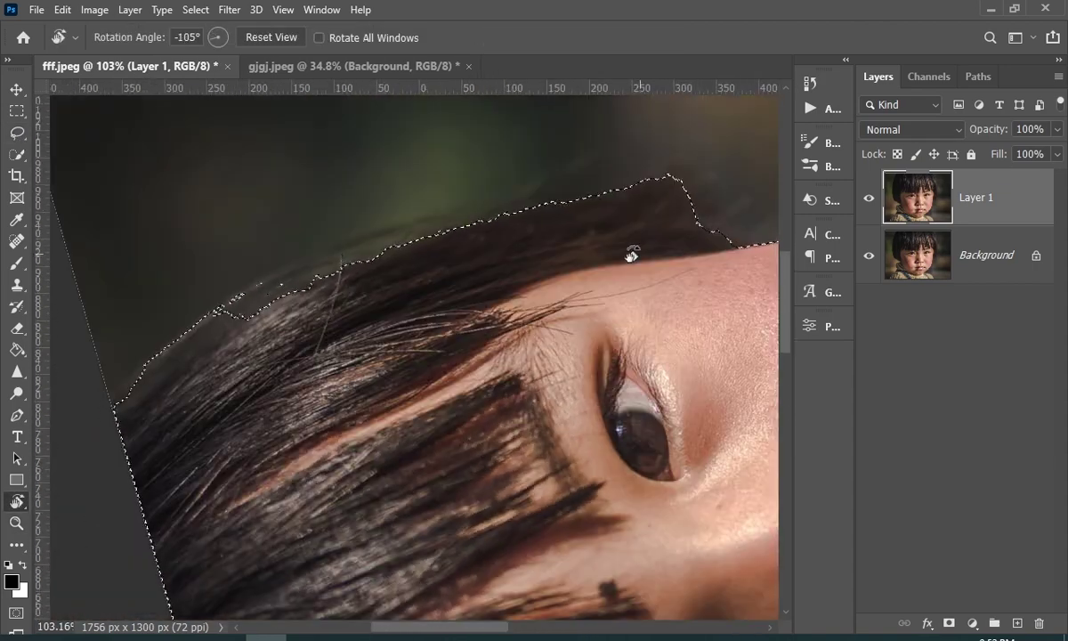
mouse_move(424, 214)
mouse_down()
mouse_move(196, 325)
mouse_move(307, 499)
mouse_up()
key(r)
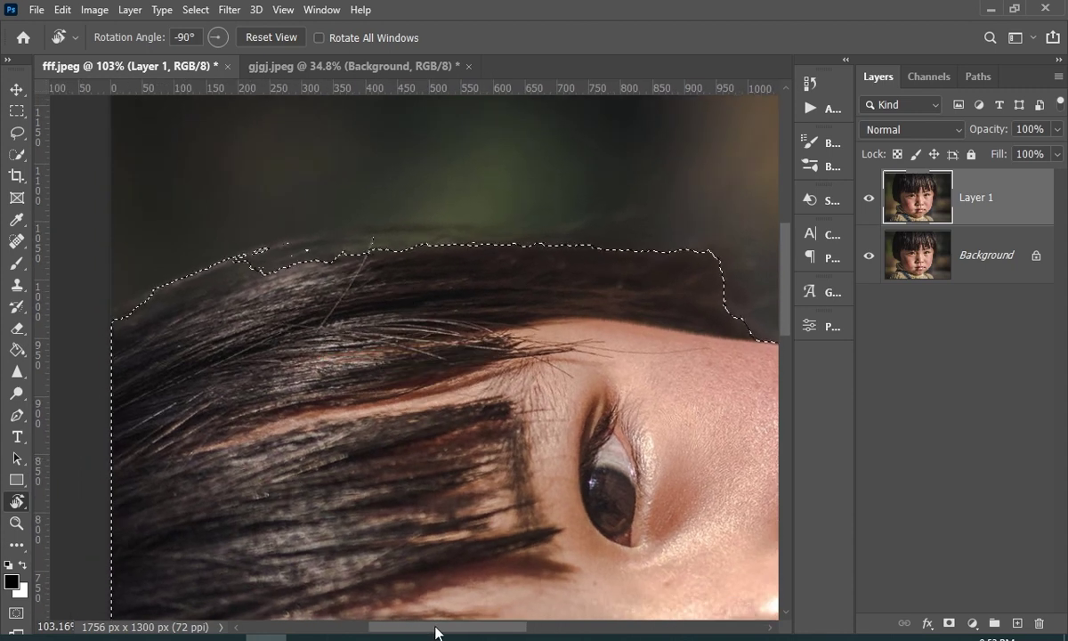
drag(436, 626, 400, 626)
mouse_move(234, 298)
mouse_down()
mouse_move(463, 233)
mouse_move(382, 258)
mouse_move(477, 250)
mouse_move(210, 250)
mouse_move(449, 240)
mouse_move(505, 264)
mouse_move(534, 253)
mouse_move(557, 323)
mouse_move(457, 243)
mouse_move(340, 233)
mouse_up()
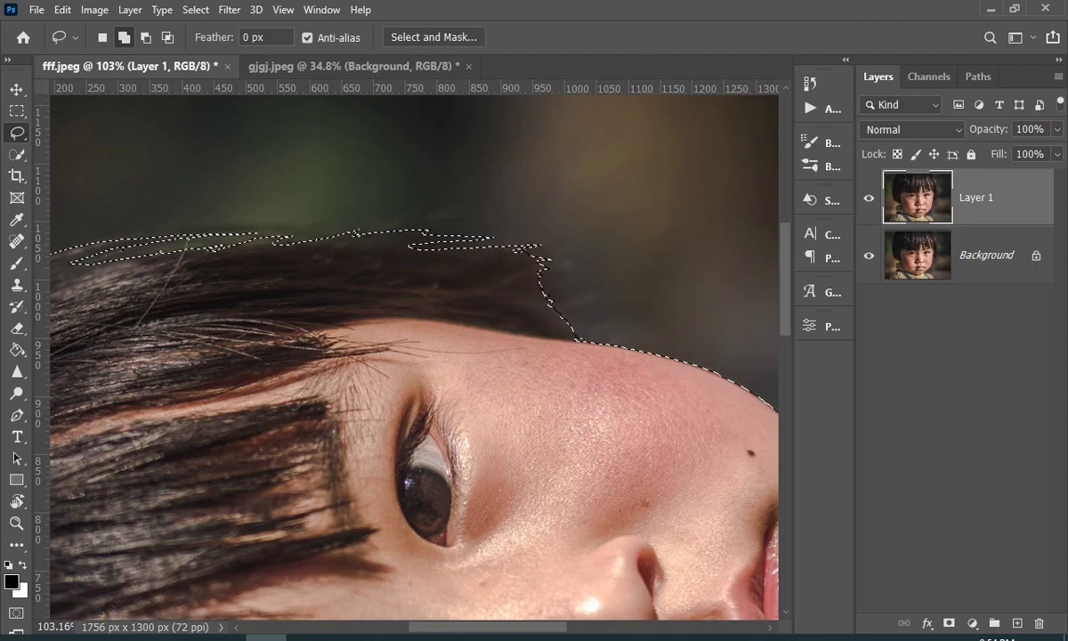
Reshape the selection around the neck gap, then reset the view to the whole portrait.
drag(466, 307, 559, 308)
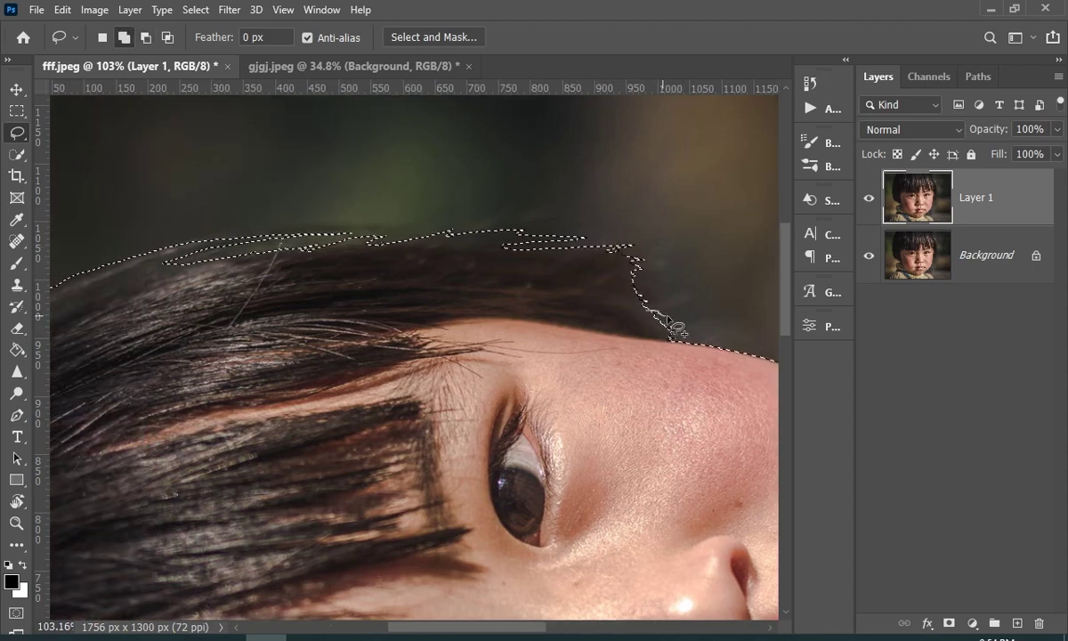
scroll(766, 352, down, 5)
scroll(766, 351, left, 3)
drag(445, 436, 445, 389)
scroll(445, 389, down, 10)
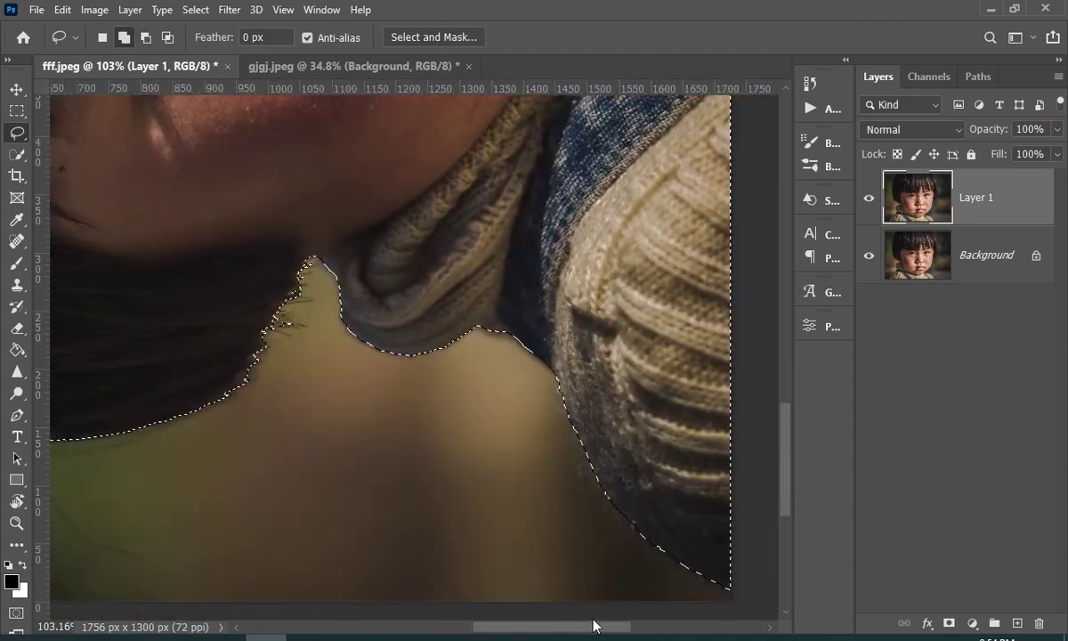
scroll(445, 389, right, 5)
key(r)
key(ctrl+0)
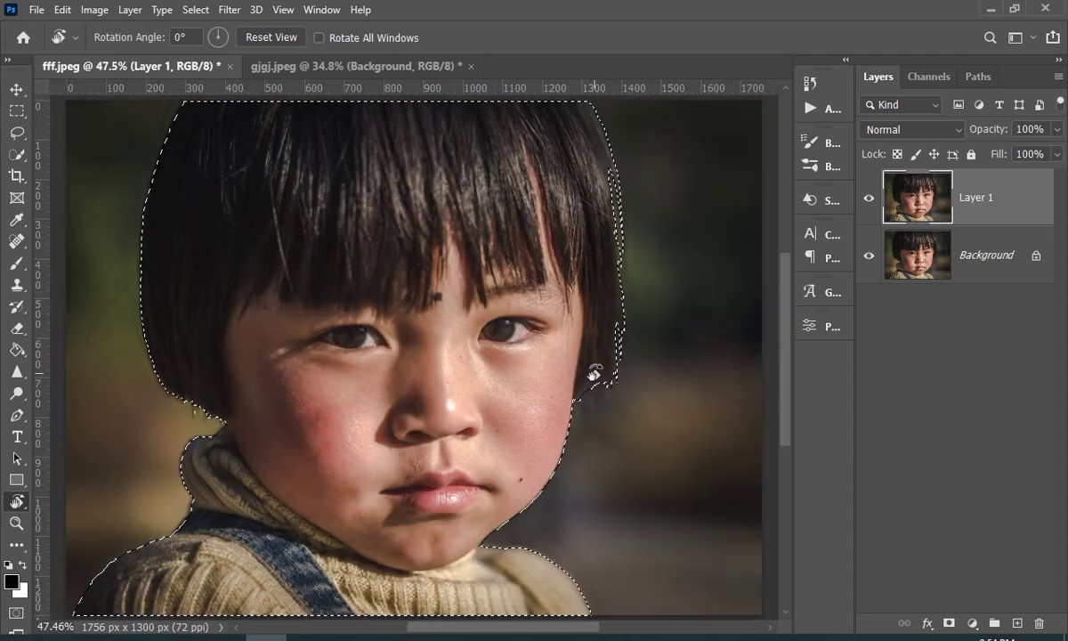
key(h)
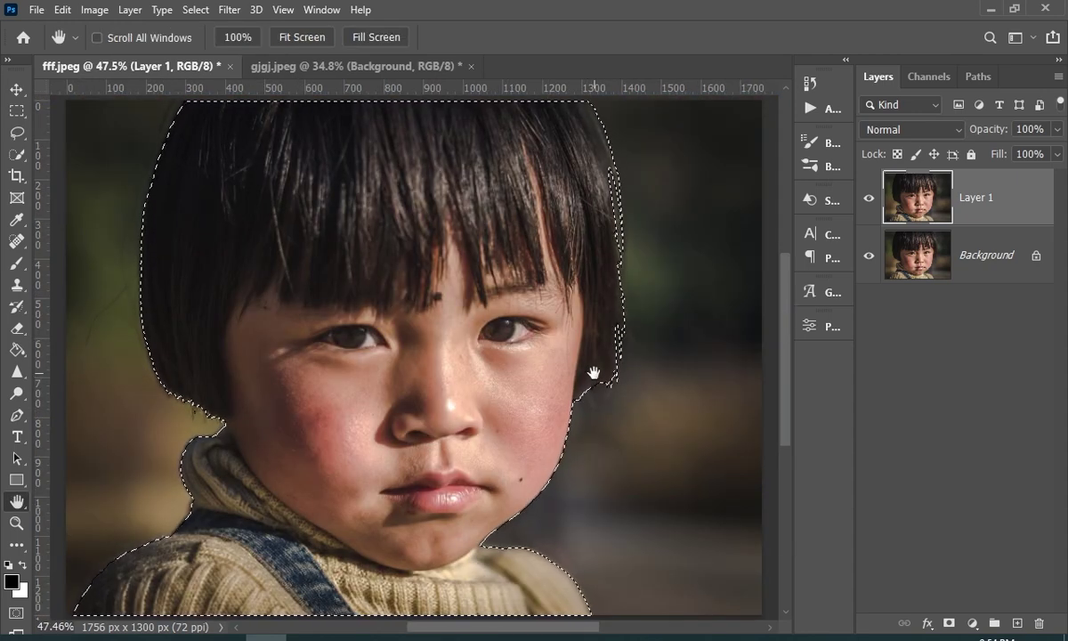
key(l)
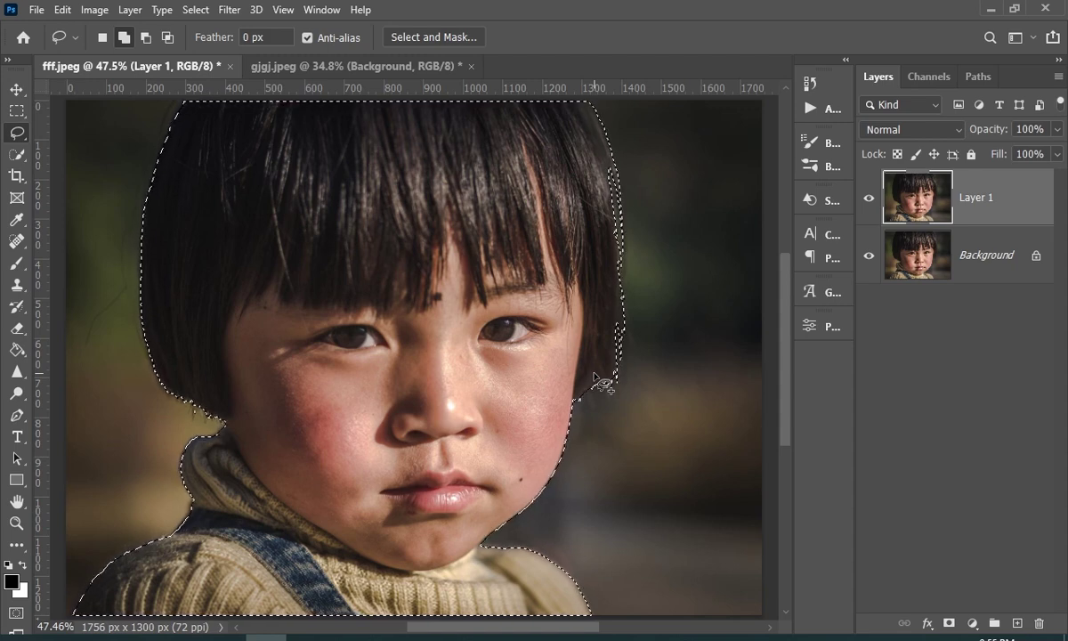
Convert the child's selection into a work path with 2.0 pixel tolerance.
right_click(563, 339)
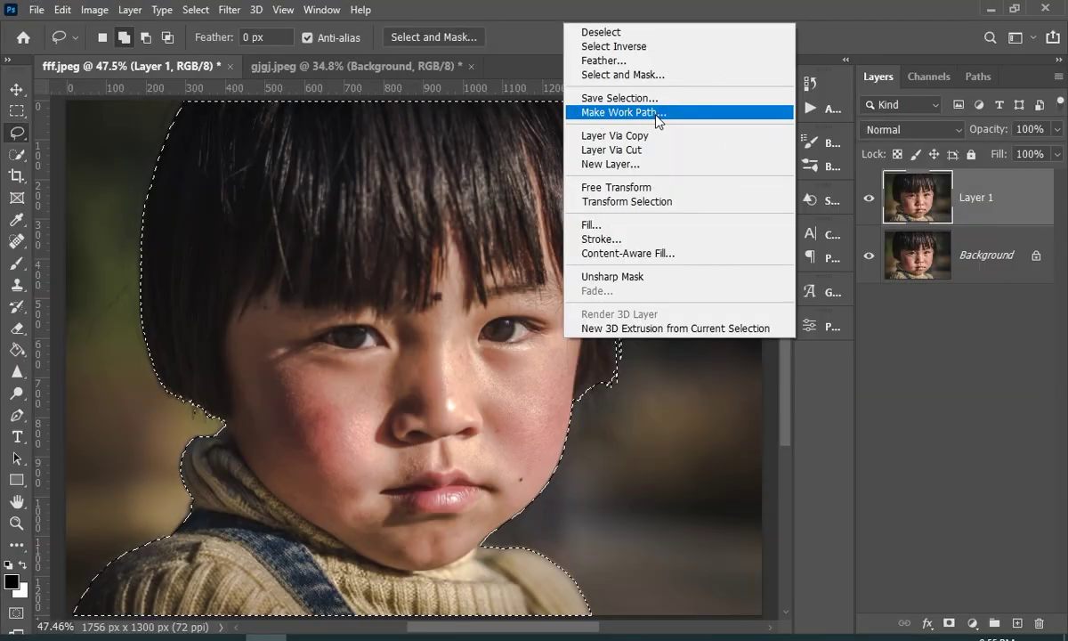
click(657, 113)
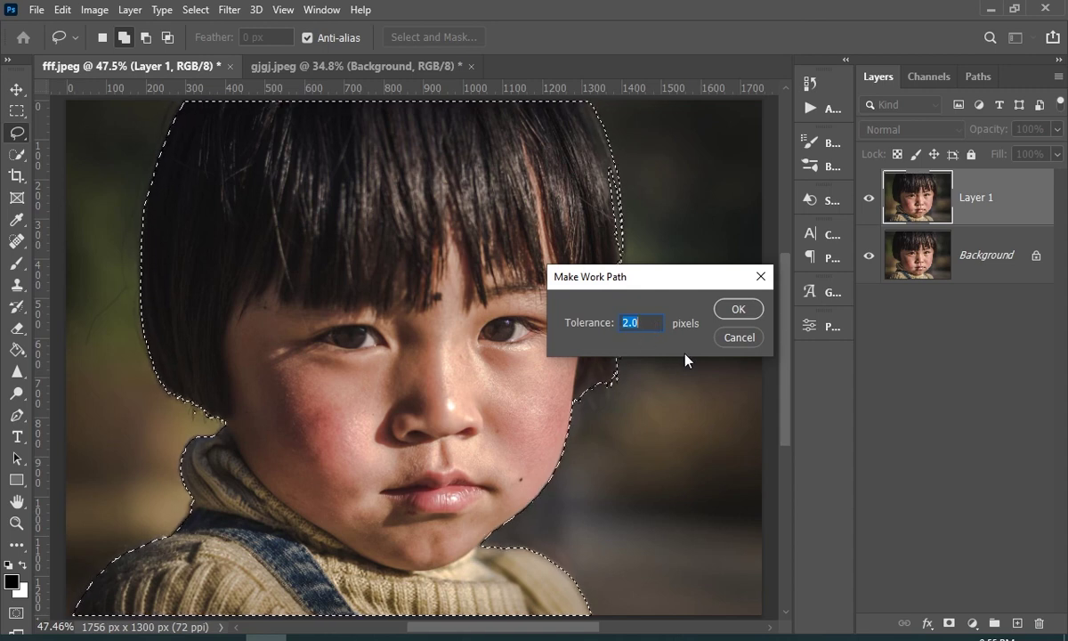
click(752, 308)
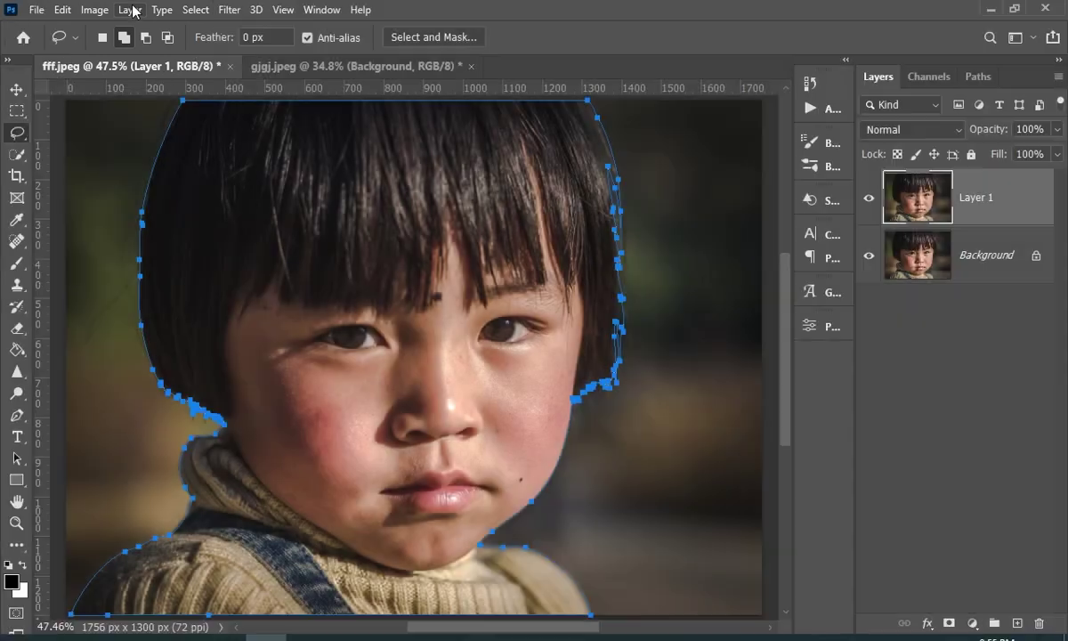
Add a vector mask to Layer 1 from the current path.
click(130, 10)
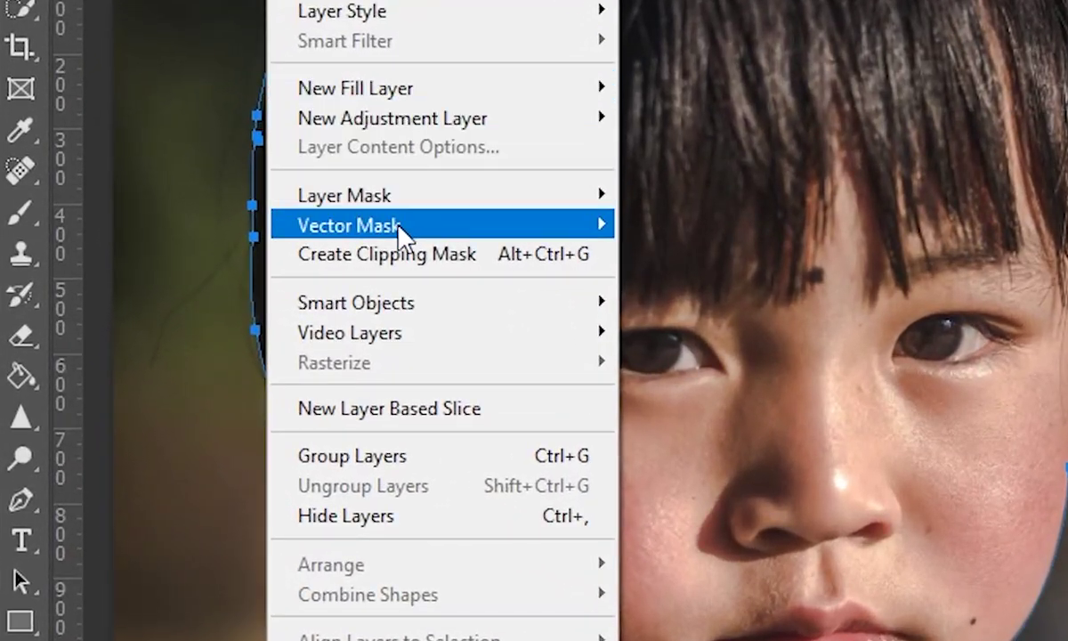
mouse_move(351, 237)
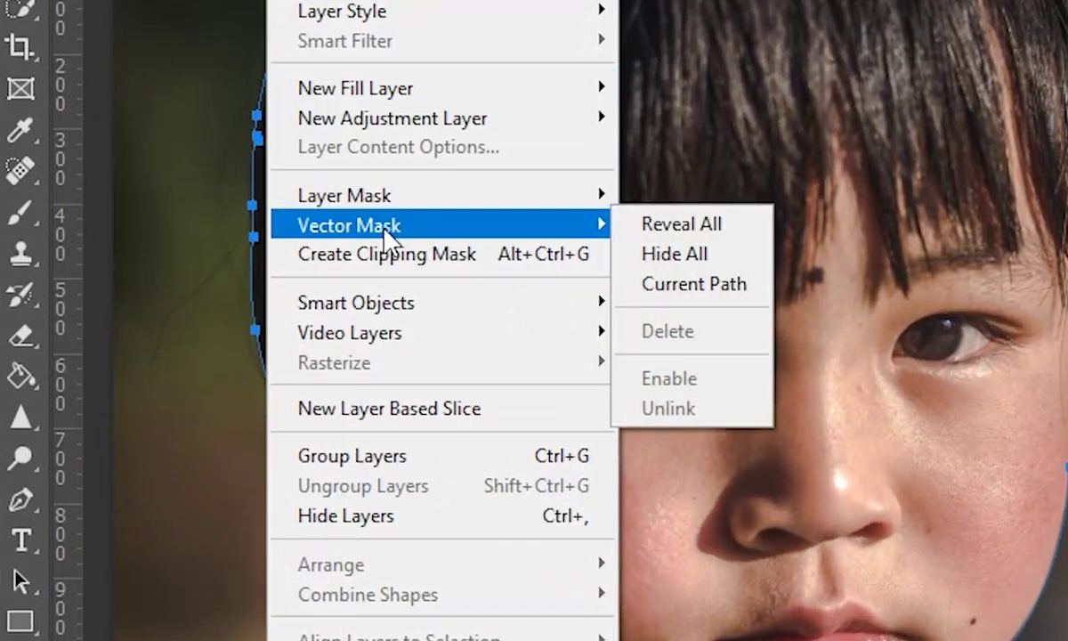
click(694, 284)
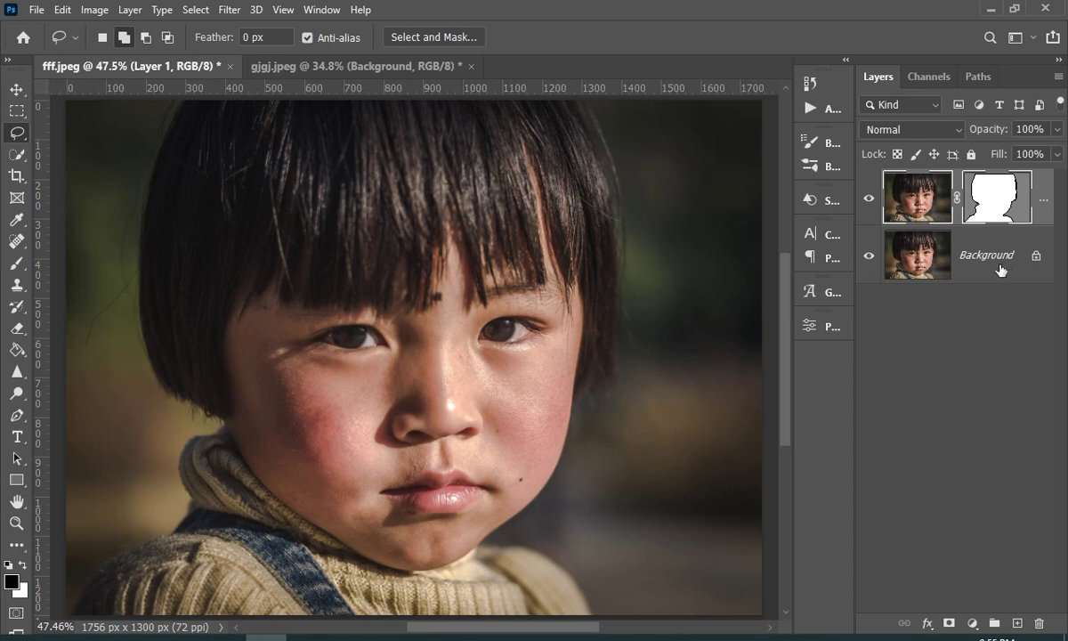
Create Layer 2 above Background and fill it with white.
click(1001, 270)
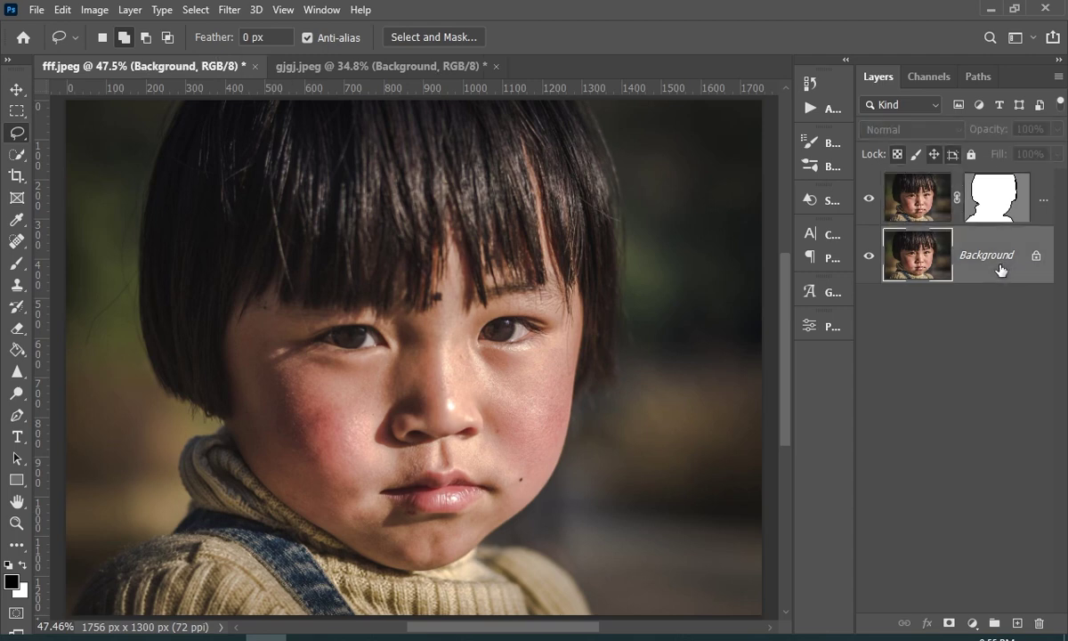
click(1017, 624)
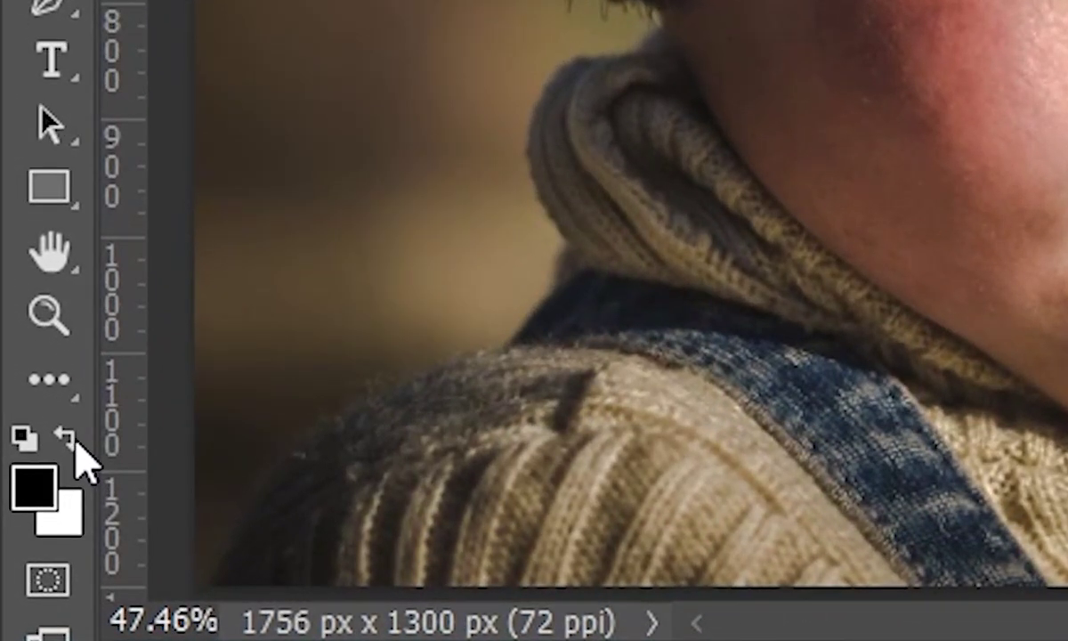
click(71, 440)
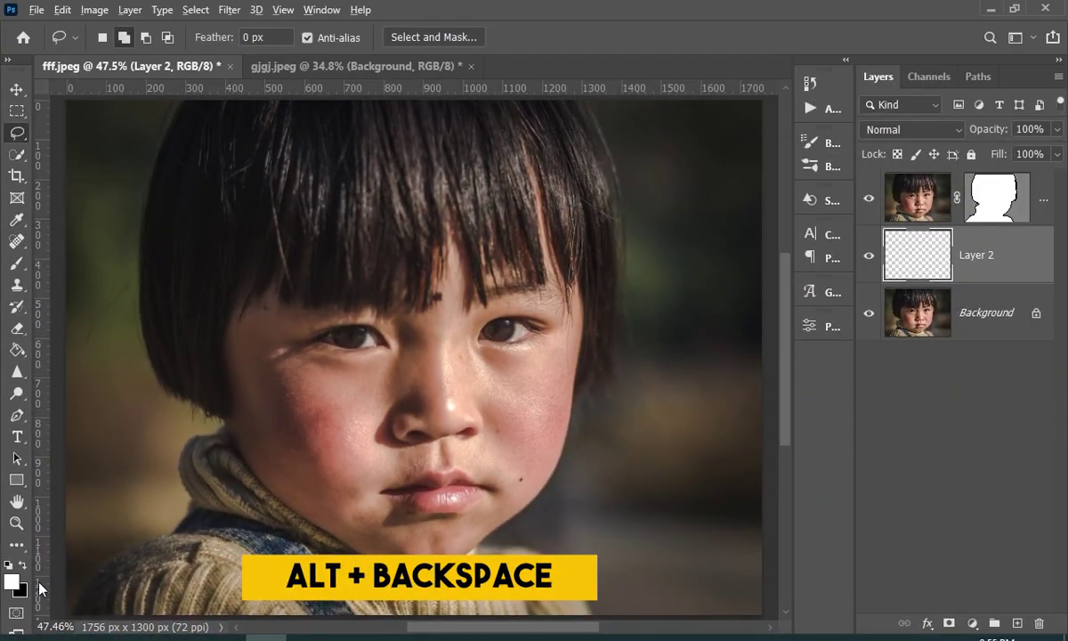
key(alt+BackSpace)
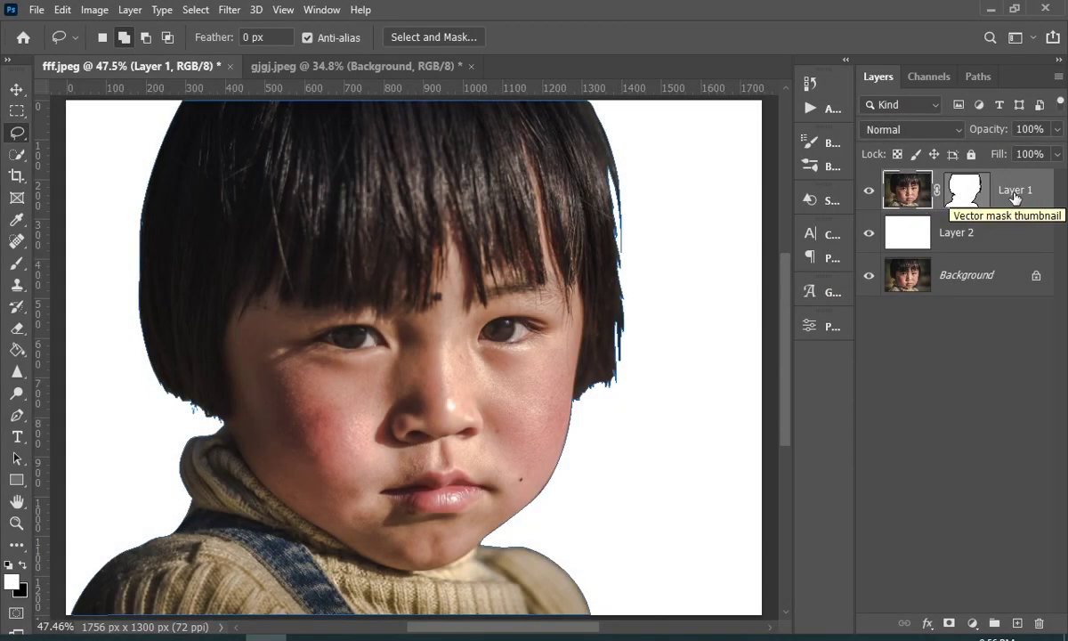
Rename Layer 1 to 'subject' and convert that layer into a Smart Object.
double_click(1025, 195)
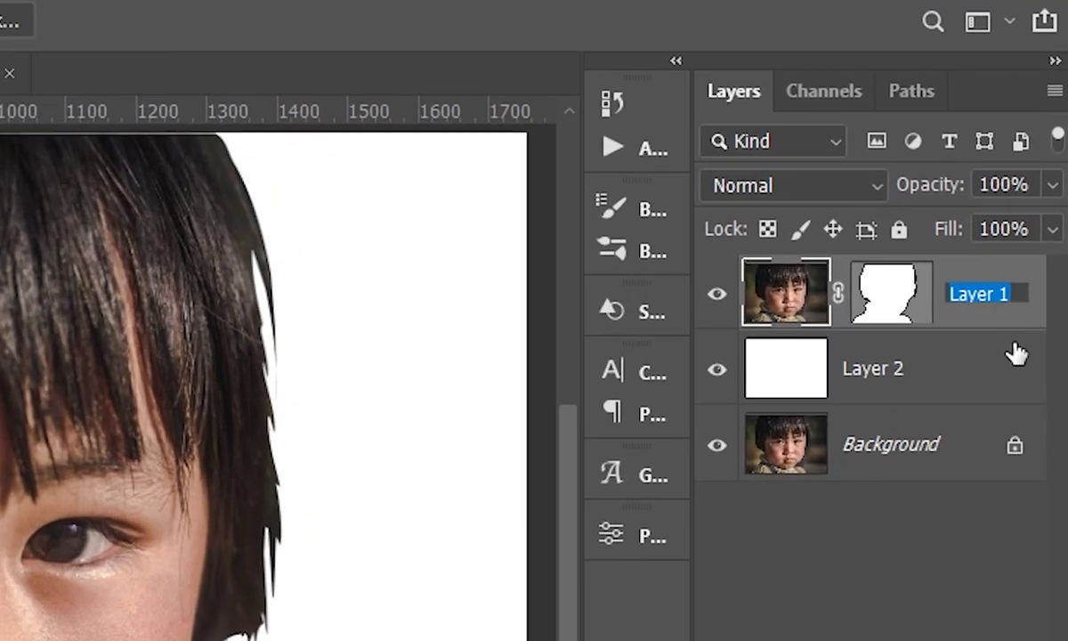
text(subject\)
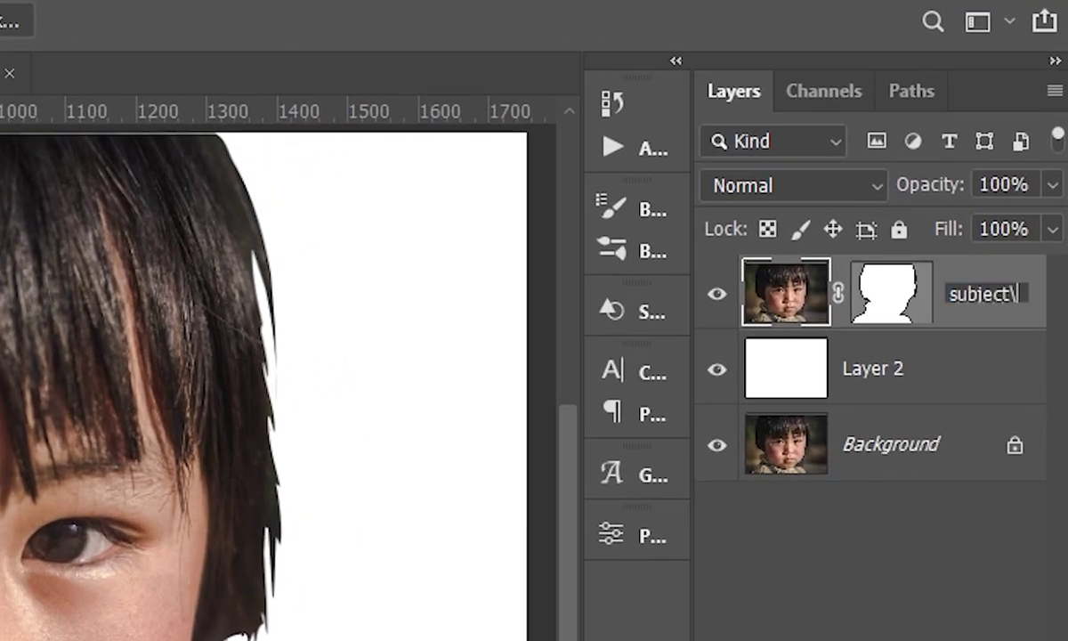
key(Return)
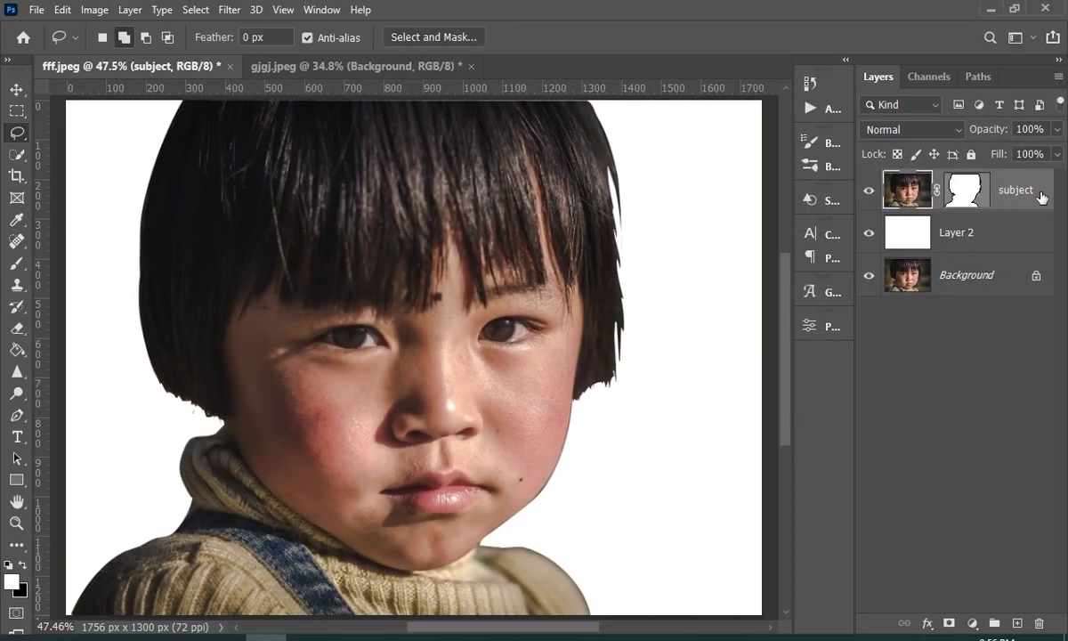
right_click(1042, 197)
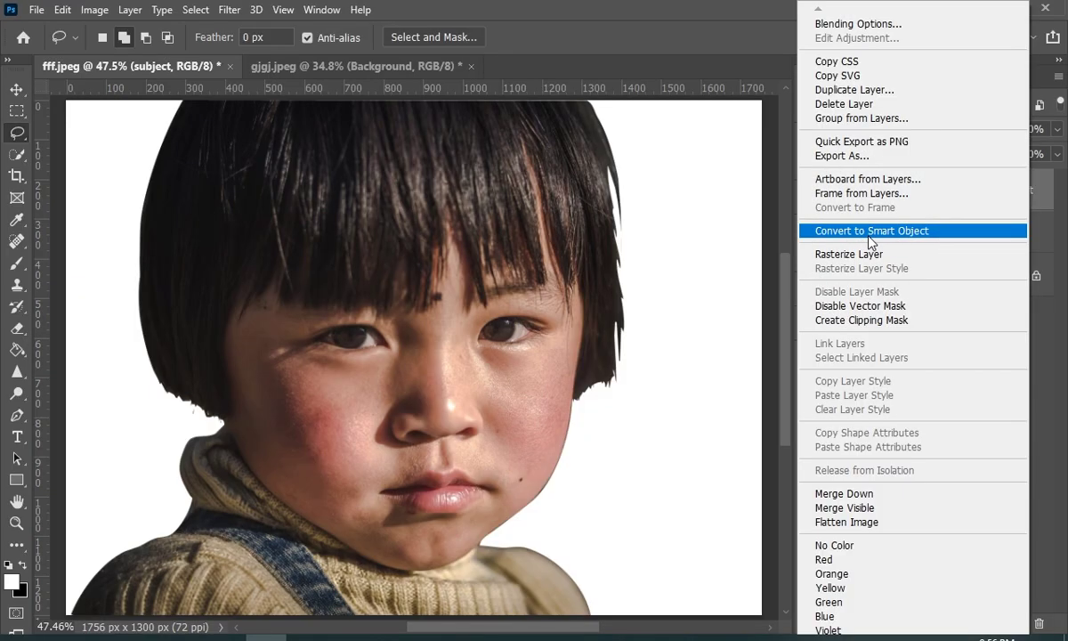
click(869, 232)
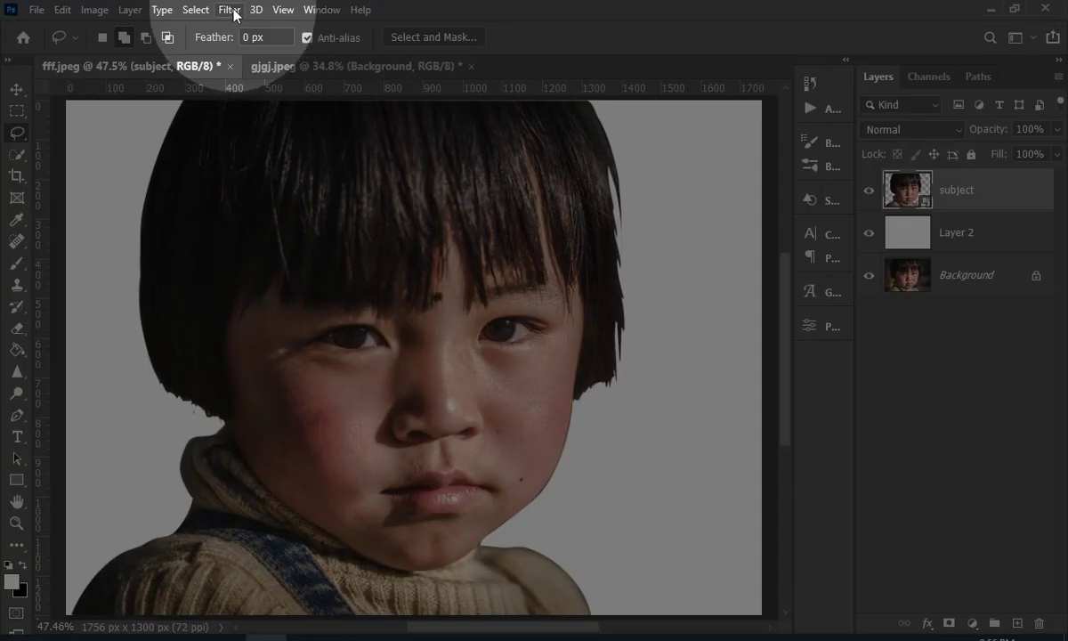
Apply Filter Gallery Poster Edges with Edge Thickness 0, Edge Intensity 0, Posterization 2.
click(229, 10)
mouse_move(256, 10)
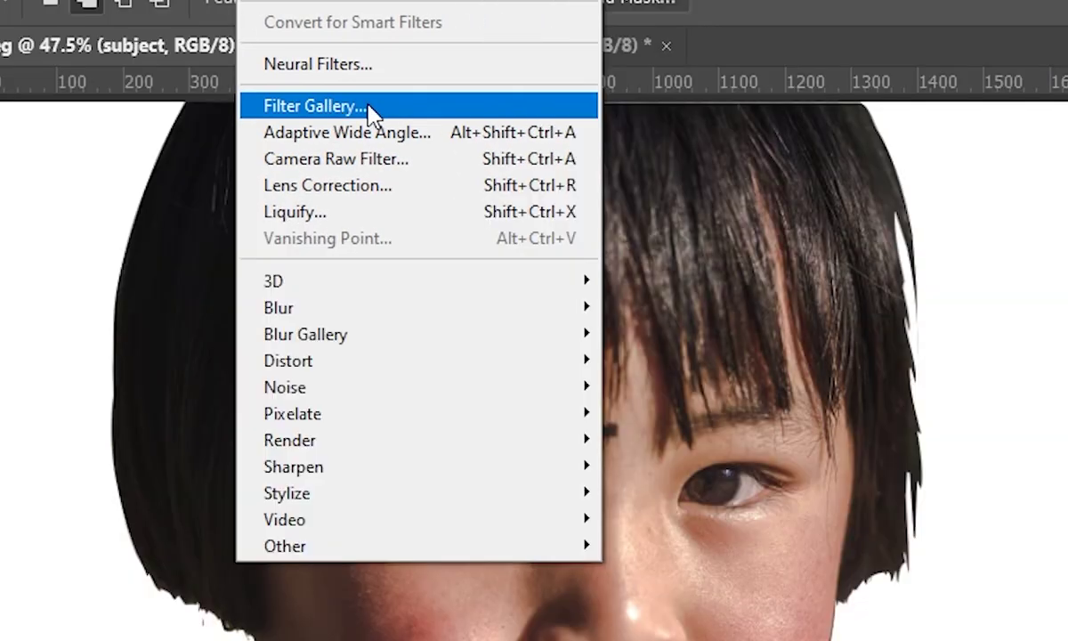
click(369, 111)
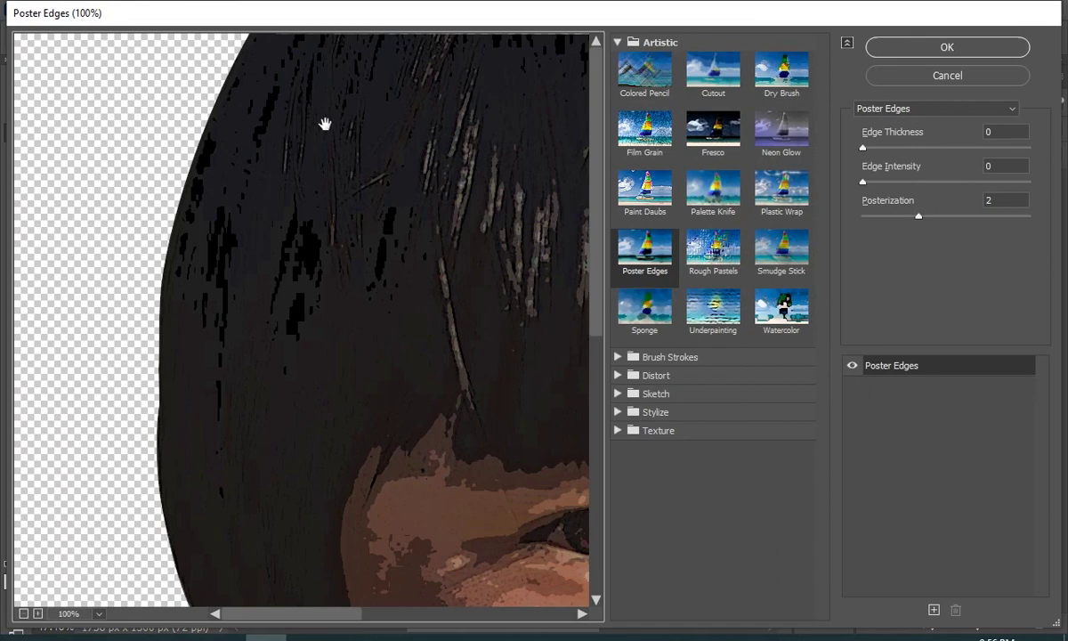
click(23, 613)
click(23, 613)
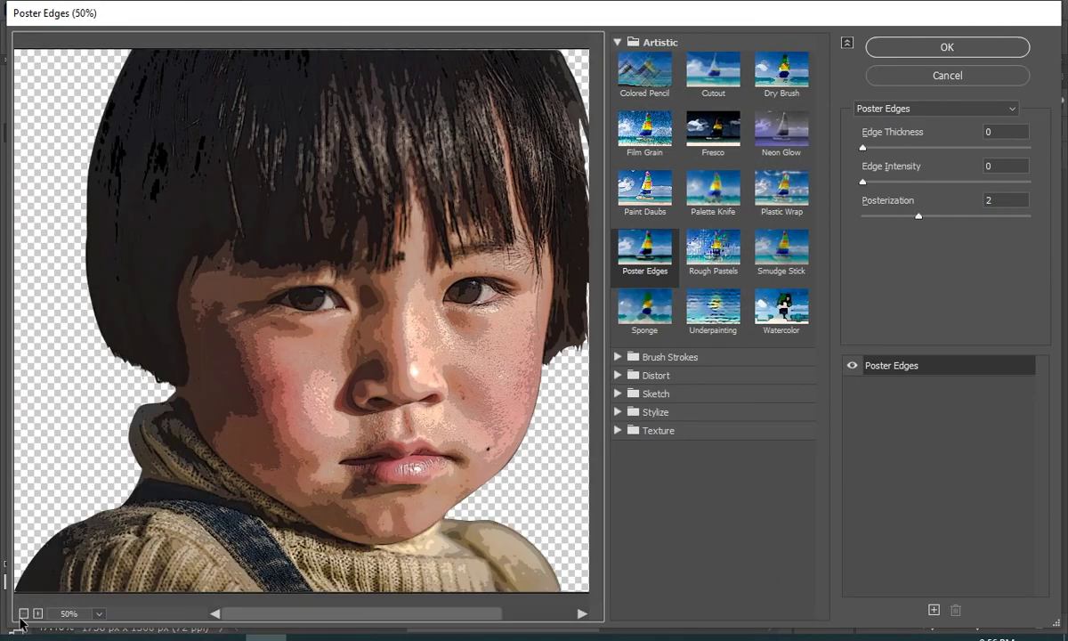
drag(392, 408, 372, 407)
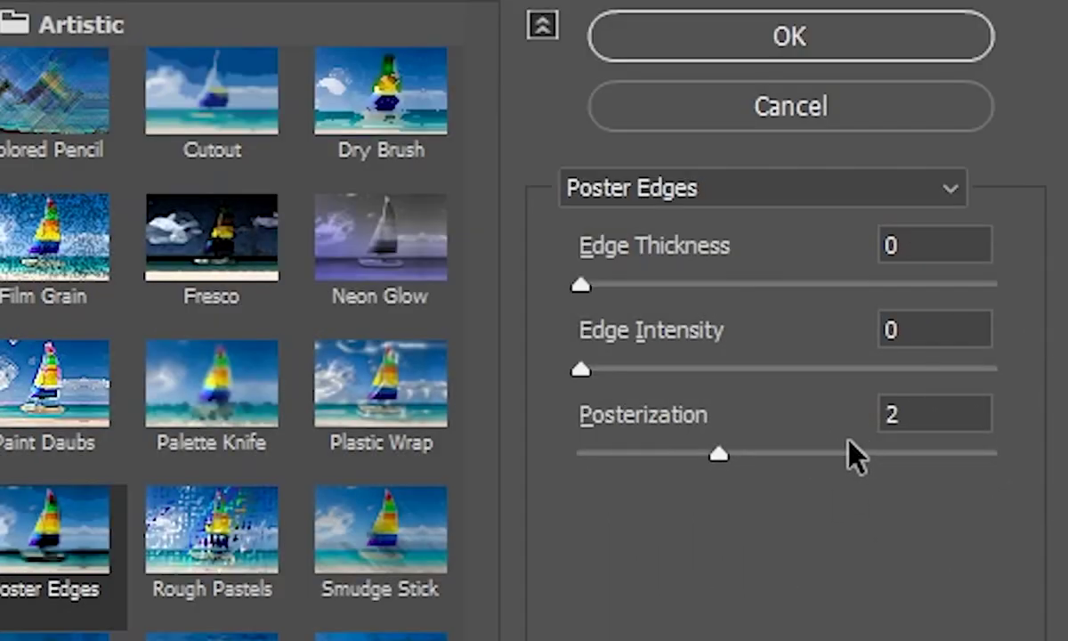
mouse_move(713, 456)
mouse_down()
mouse_move(665, 465)
mouse_move(724, 461)
mouse_up()
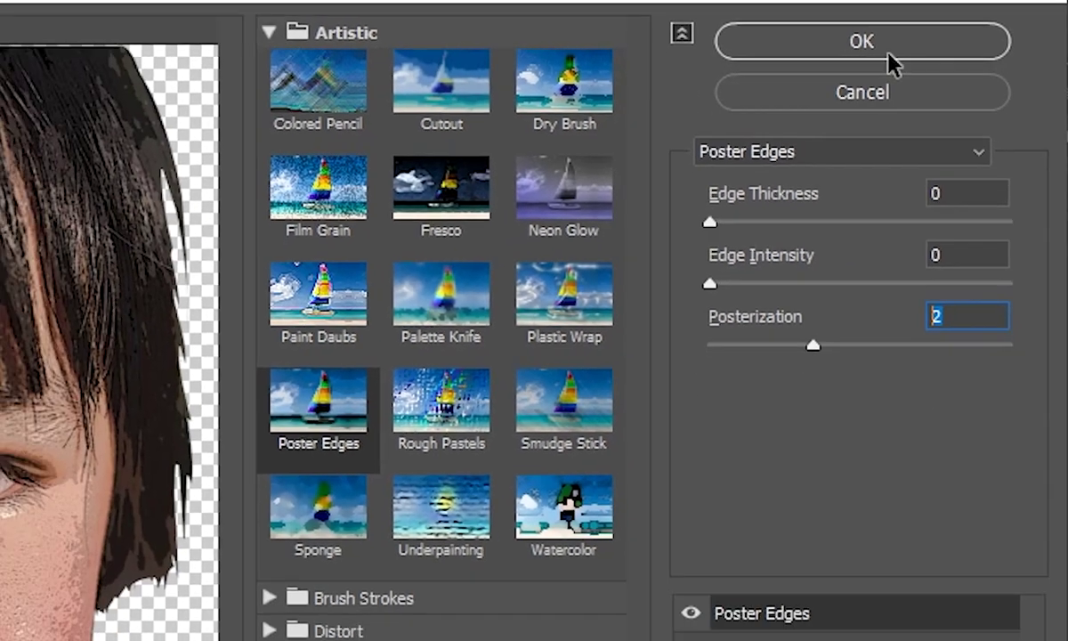
click(837, 55)
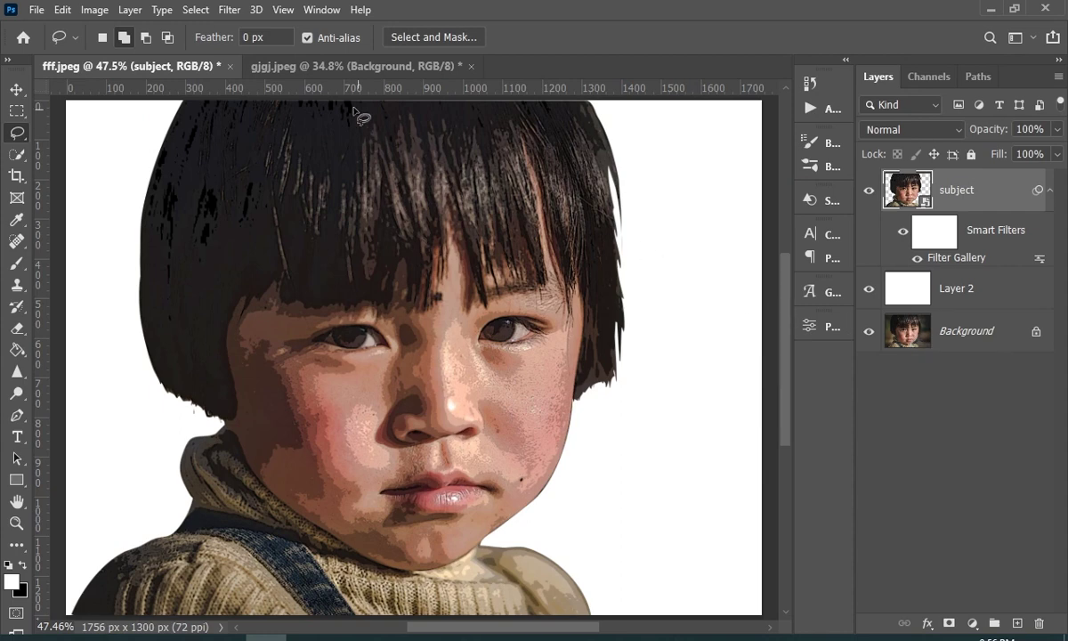
Apply the Oil Paint filter with Stylization 5.5 and Cleanliness 4.8.
click(228, 10)
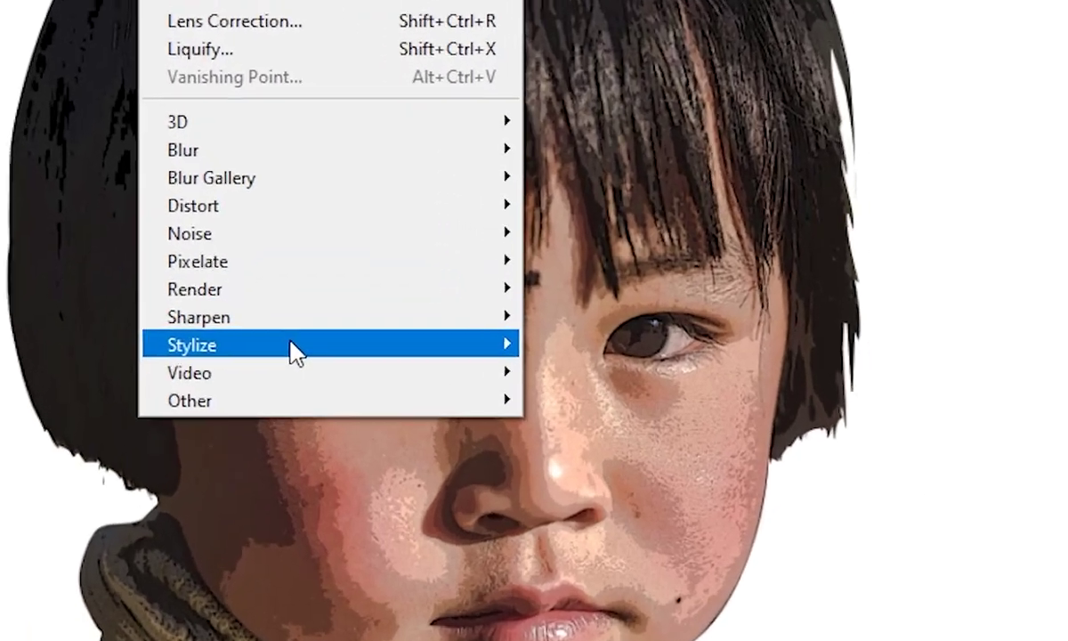
mouse_move(304, 336)
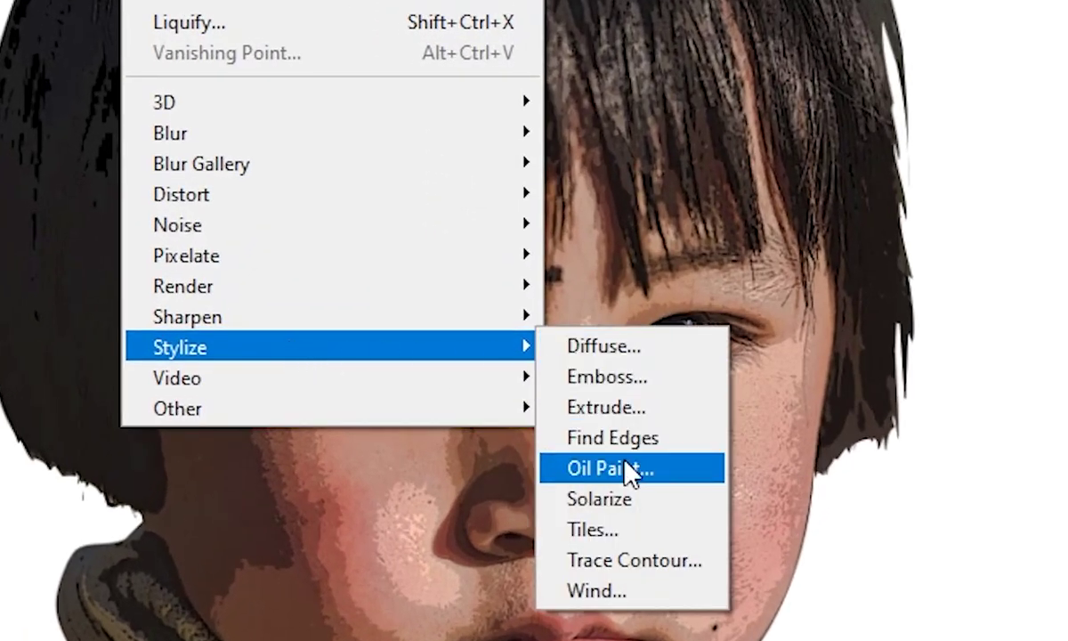
click(599, 468)
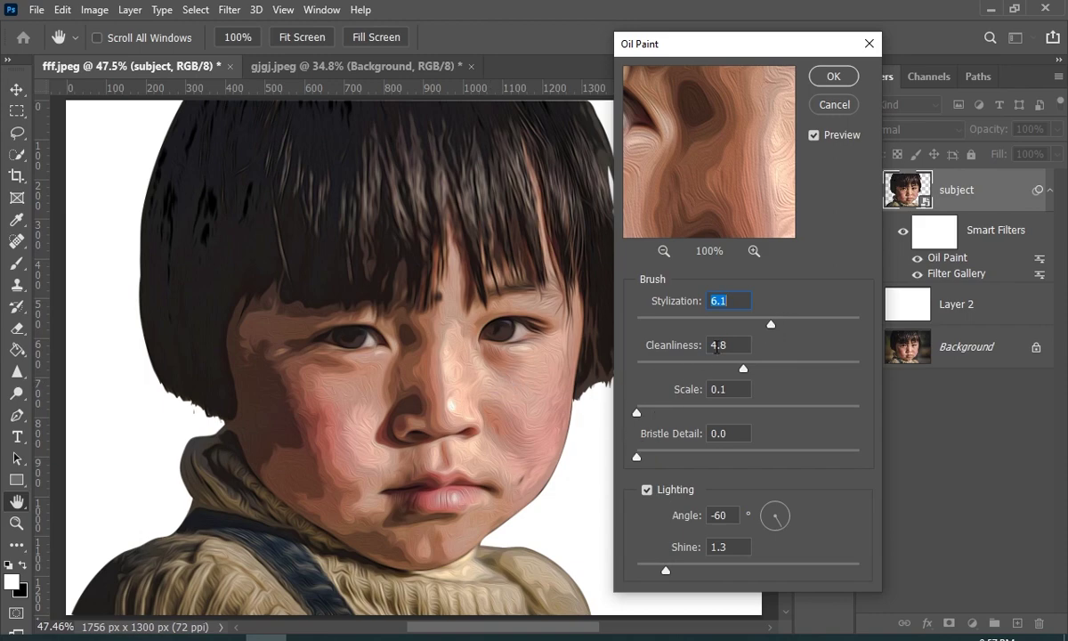
drag(744, 370, 661, 370)
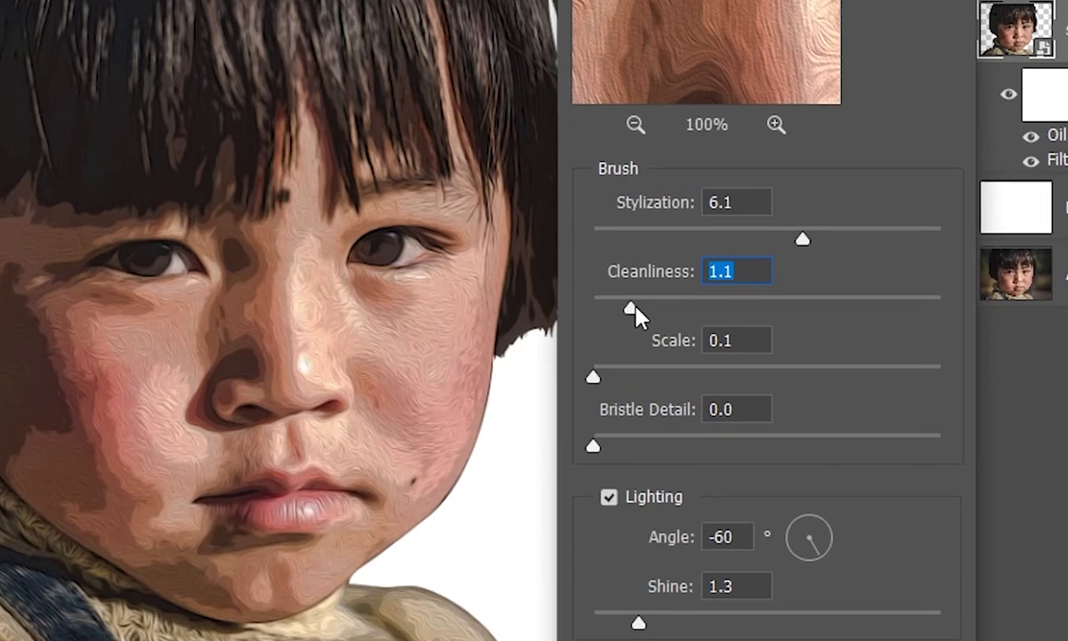
drag(641, 313, 761, 311)
mouse_move(802, 238)
mouse_down()
mouse_move(768, 239)
mouse_move(783, 242)
mouse_up()
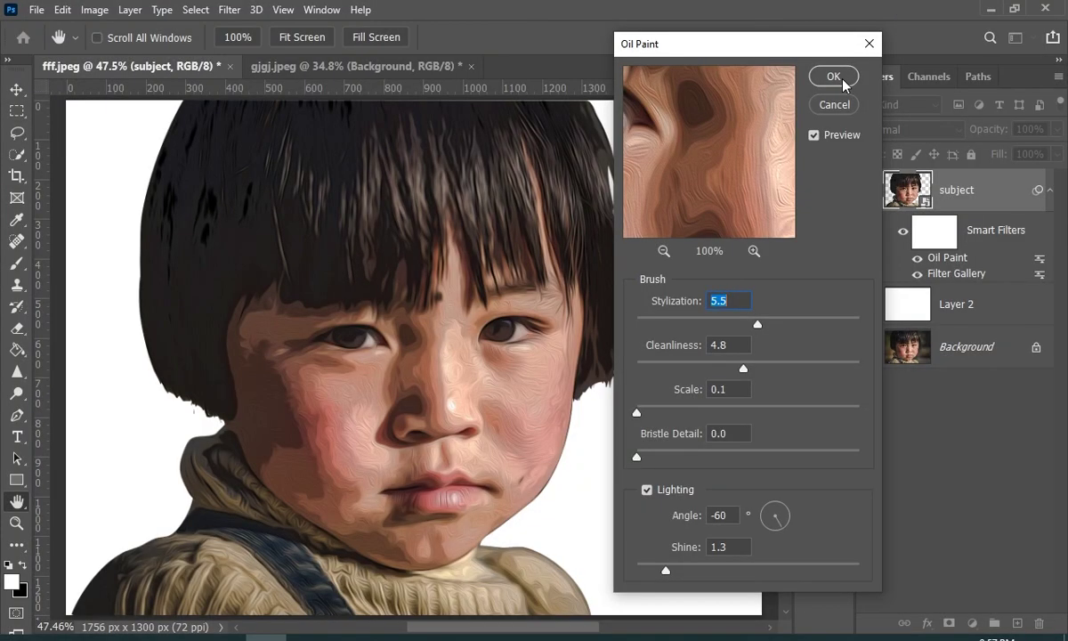
click(843, 80)
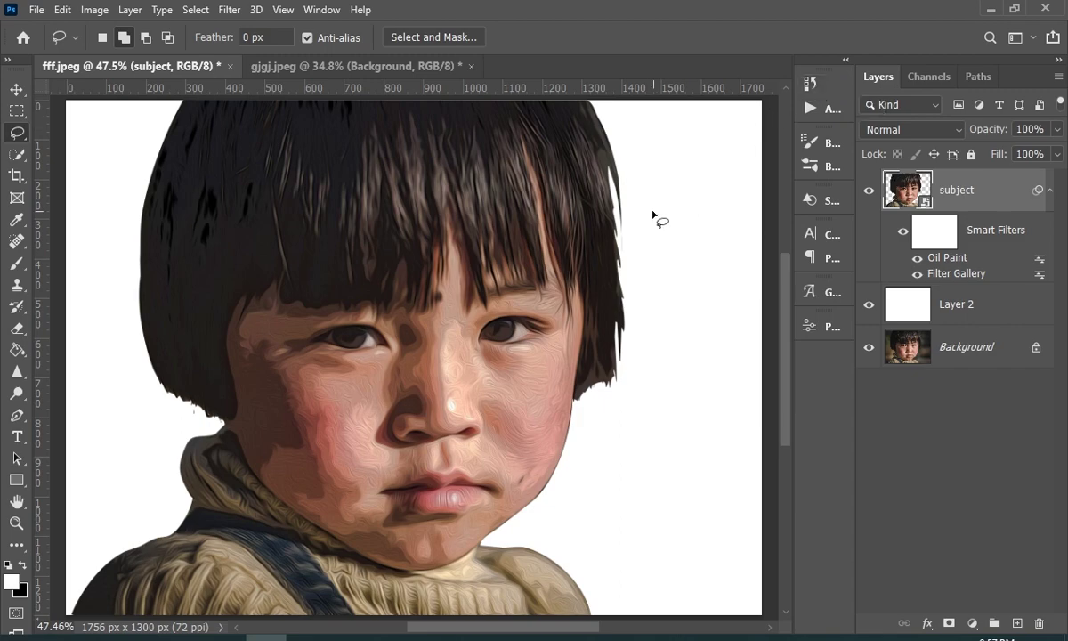
Apply Unsharp Mask with Amount 90%, Radius 5.9 pixels and Threshold 7 levels.
click(230, 11)
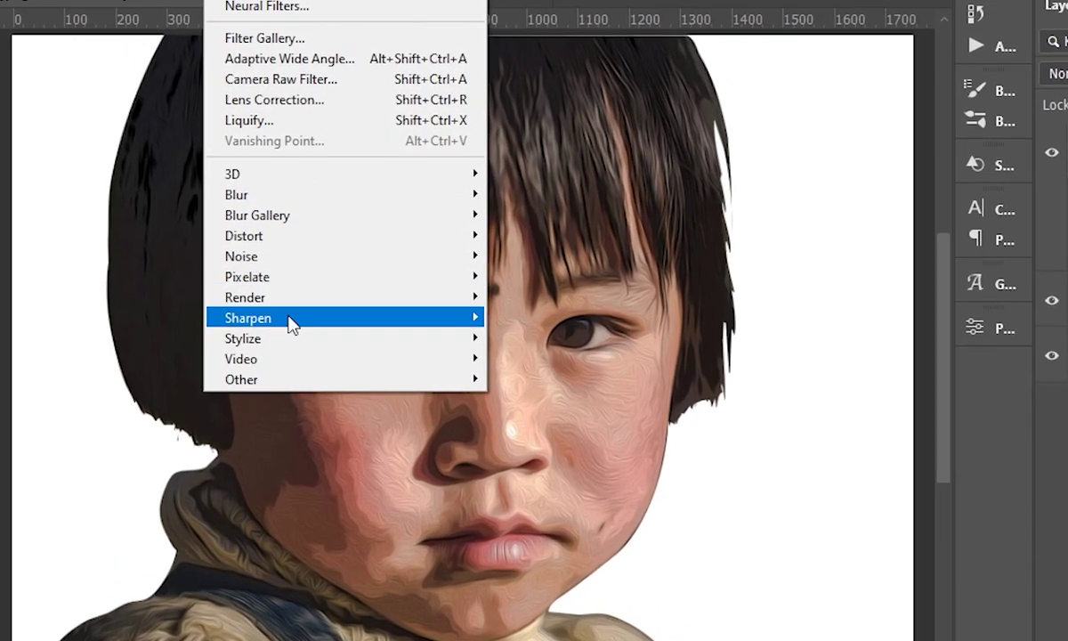
mouse_move(264, 308)
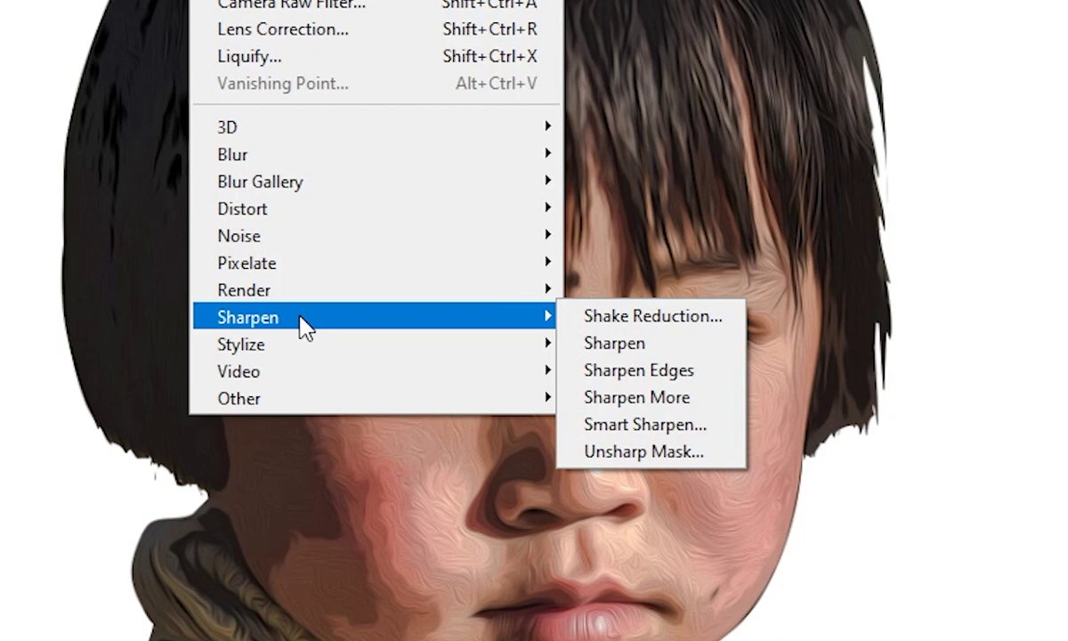
click(658, 452)
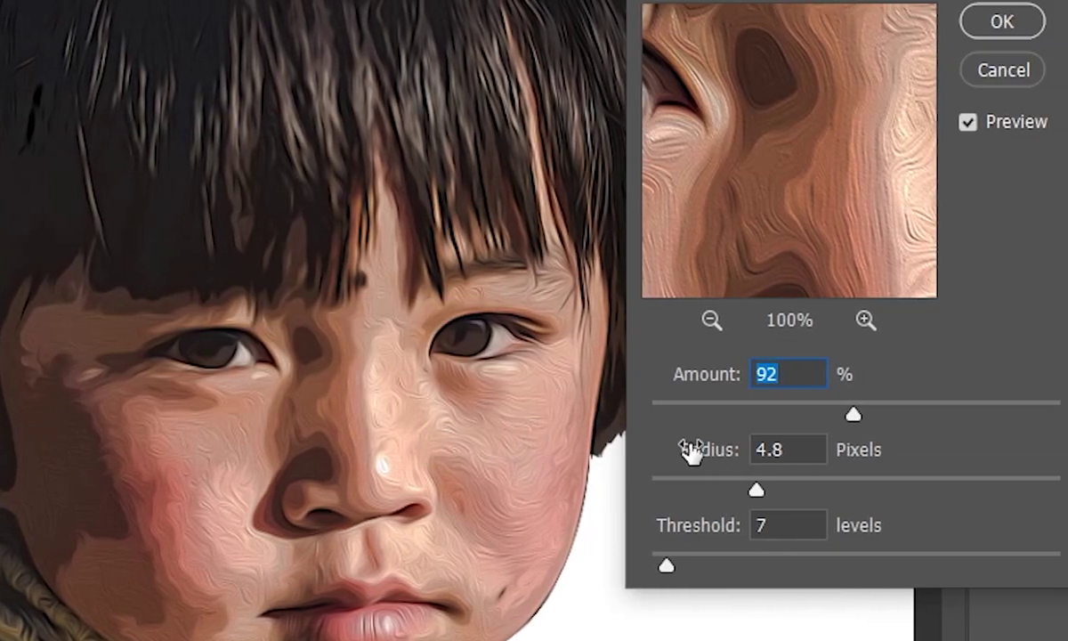
drag(855, 415, 866, 411)
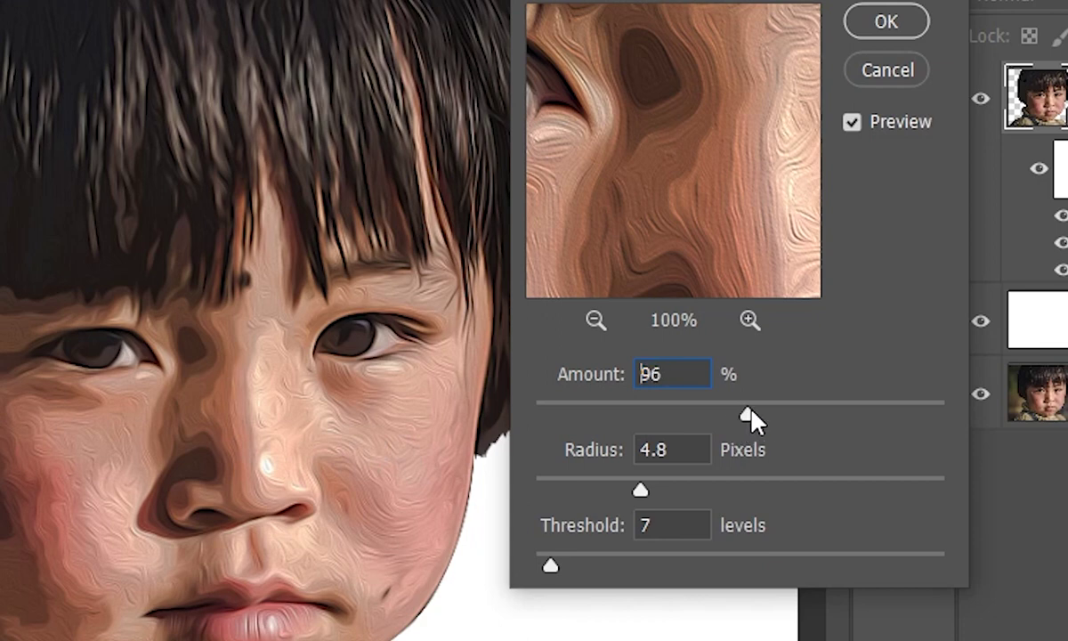
mouse_move(750, 412)
mouse_down()
mouse_move(763, 416)
mouse_move(732, 415)
mouse_up()
mouse_move(640, 492)
mouse_down()
mouse_move(675, 501)
mouse_move(657, 501)
mouse_up()
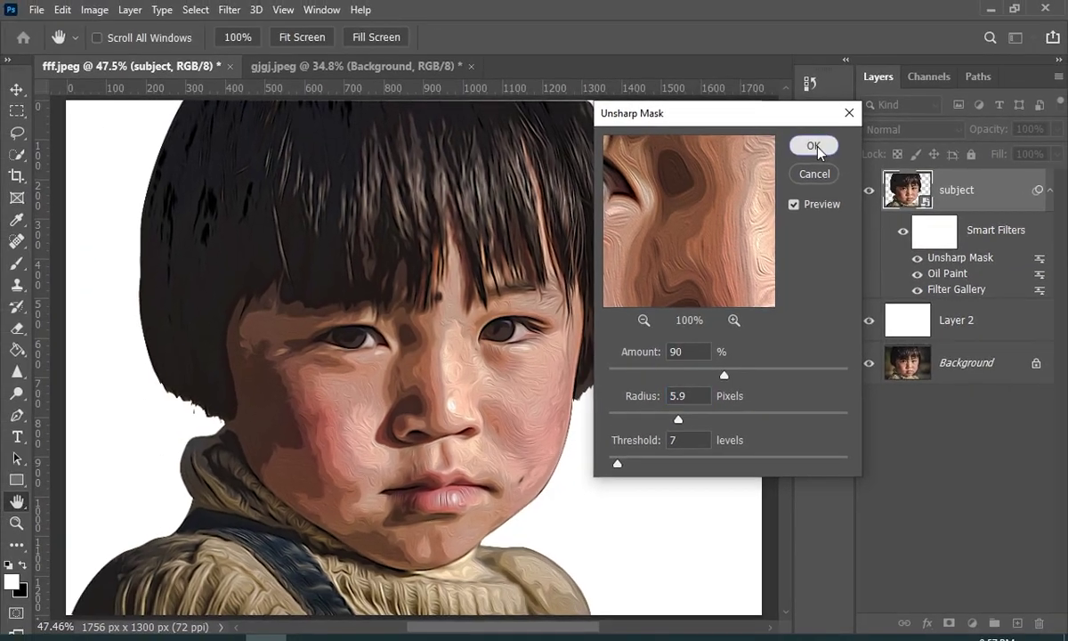
click(886, 20)
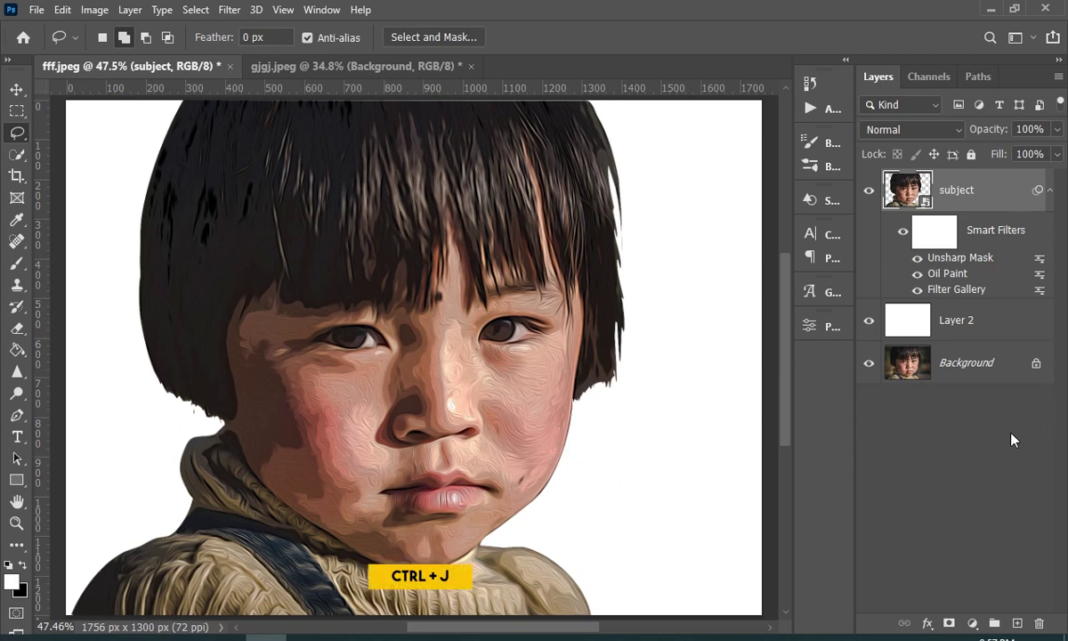
Duplicate the subject layer and delete Unsharp Mask from the subject copy.
key(ctrl+j)
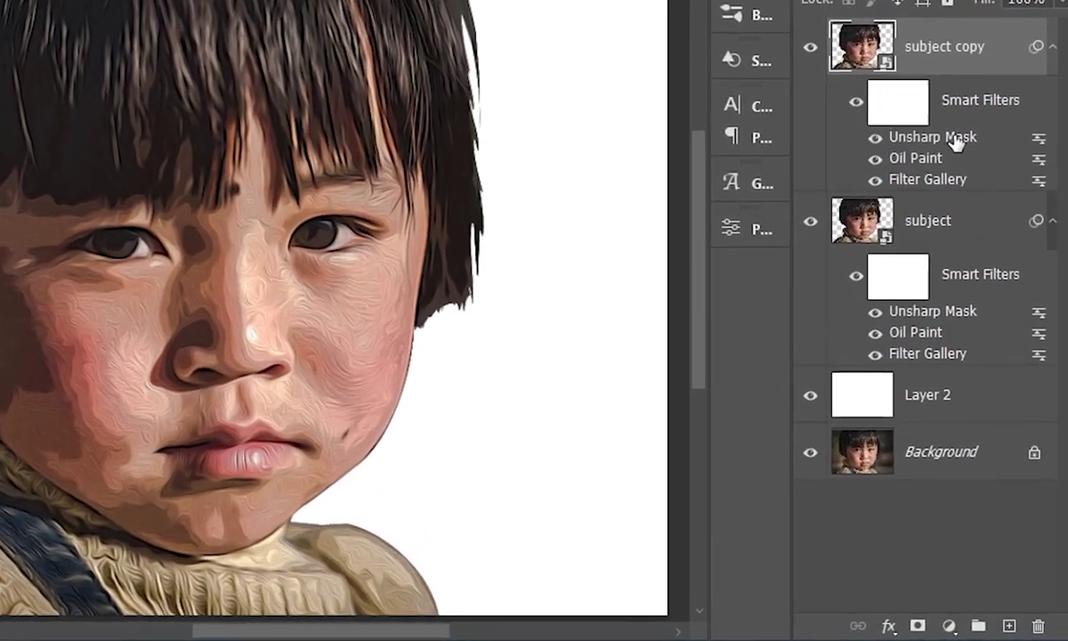
drag(980, 259, 993, 299)
drag(975, 192, 1037, 626)
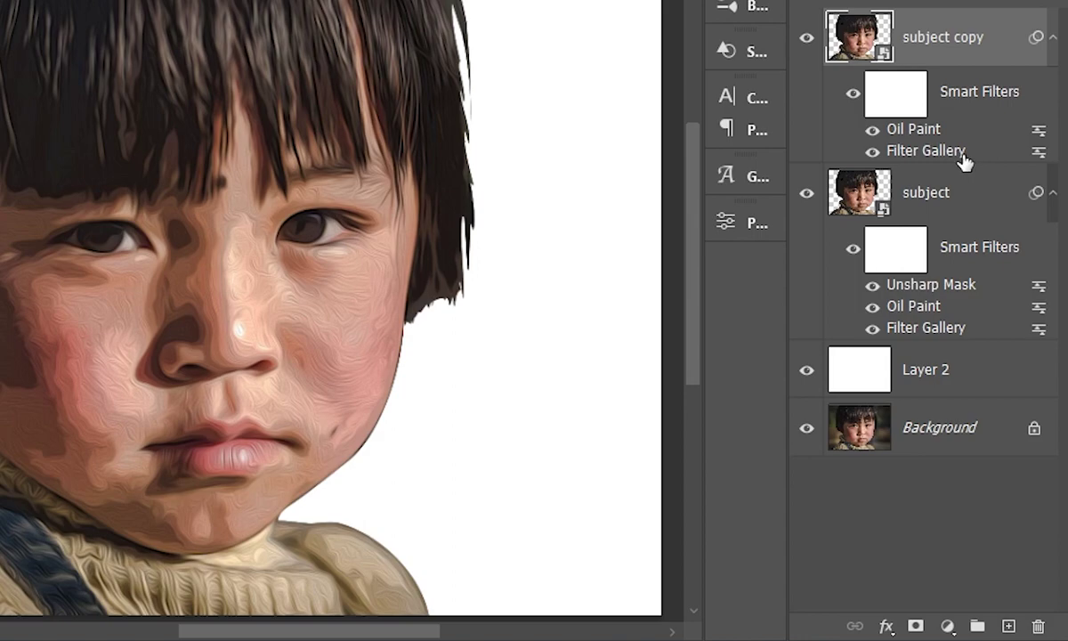
Edit the copy's Filter Gallery Poster Edges to Posterization 0 and Edge Intensity 3.
double_click(899, 158)
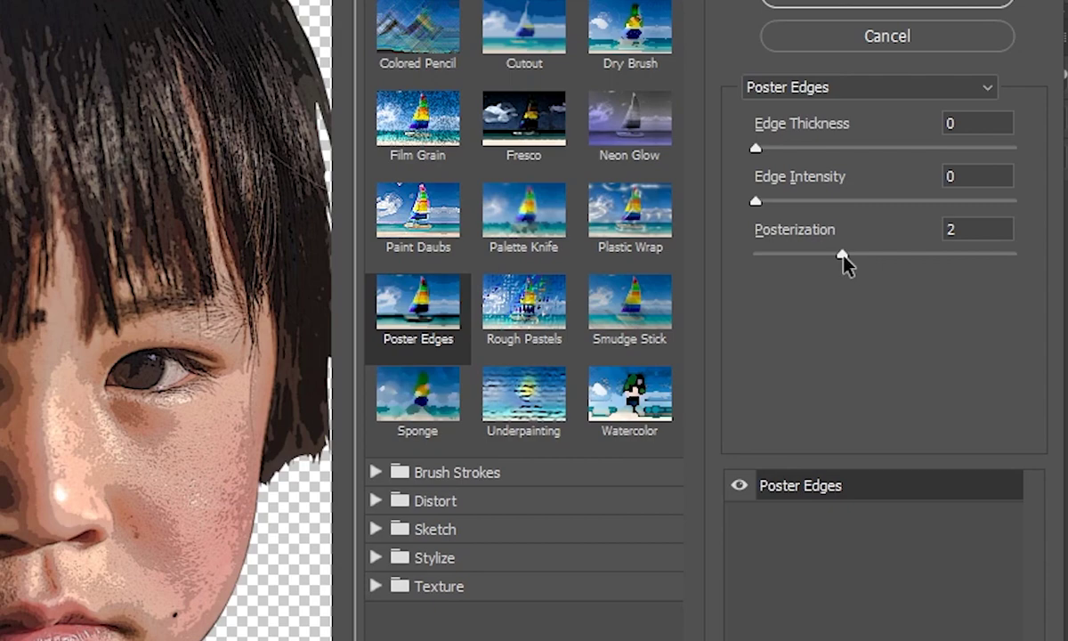
drag(843, 258, 745, 262)
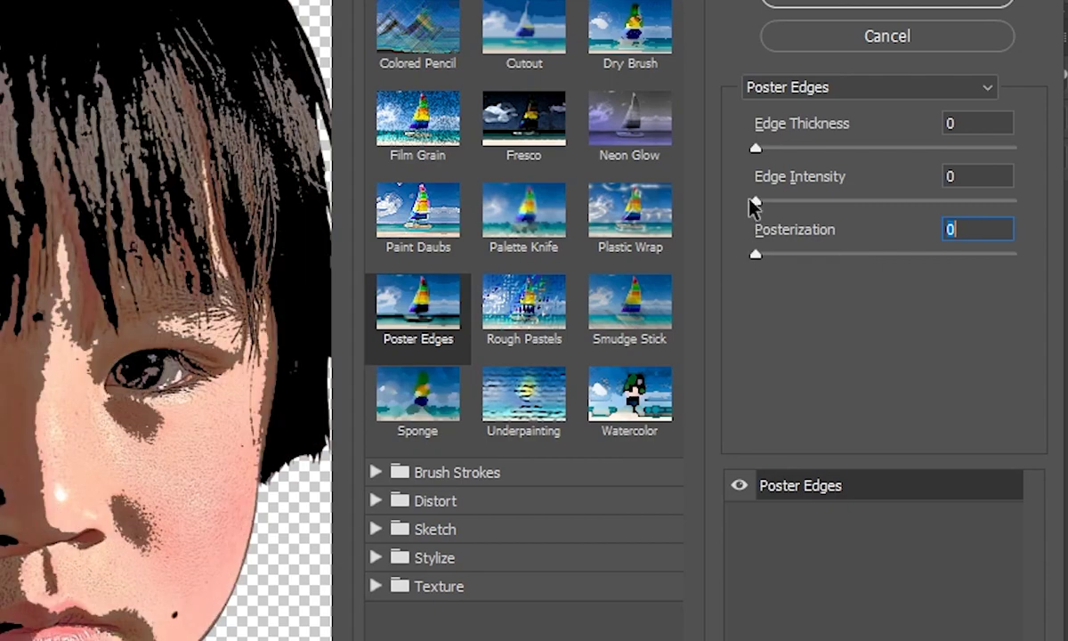
drag(754, 205, 833, 198)
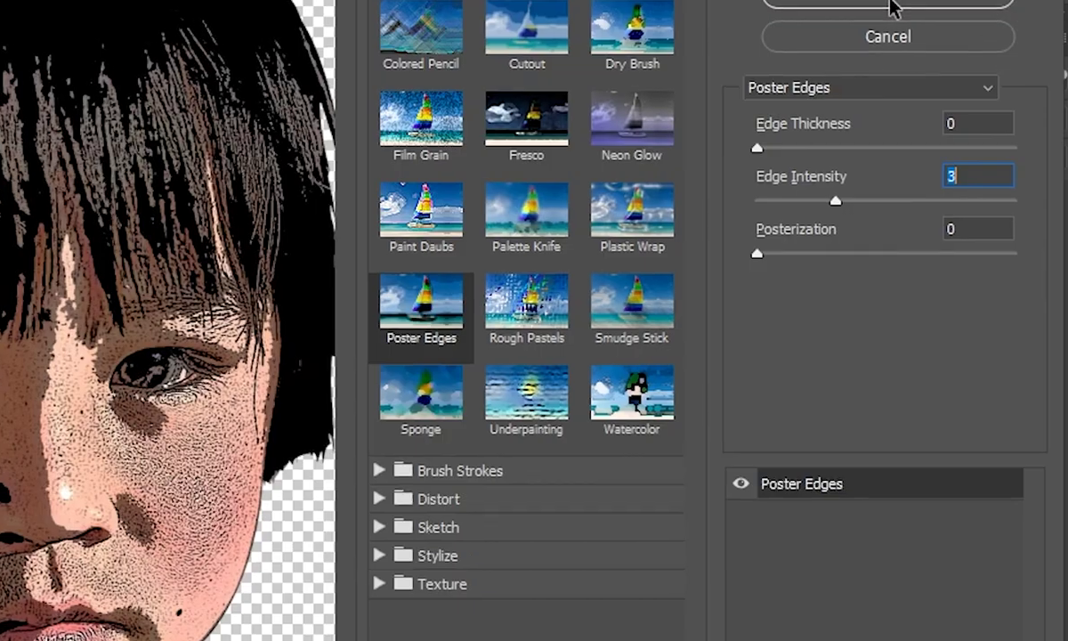
click(892, 5)
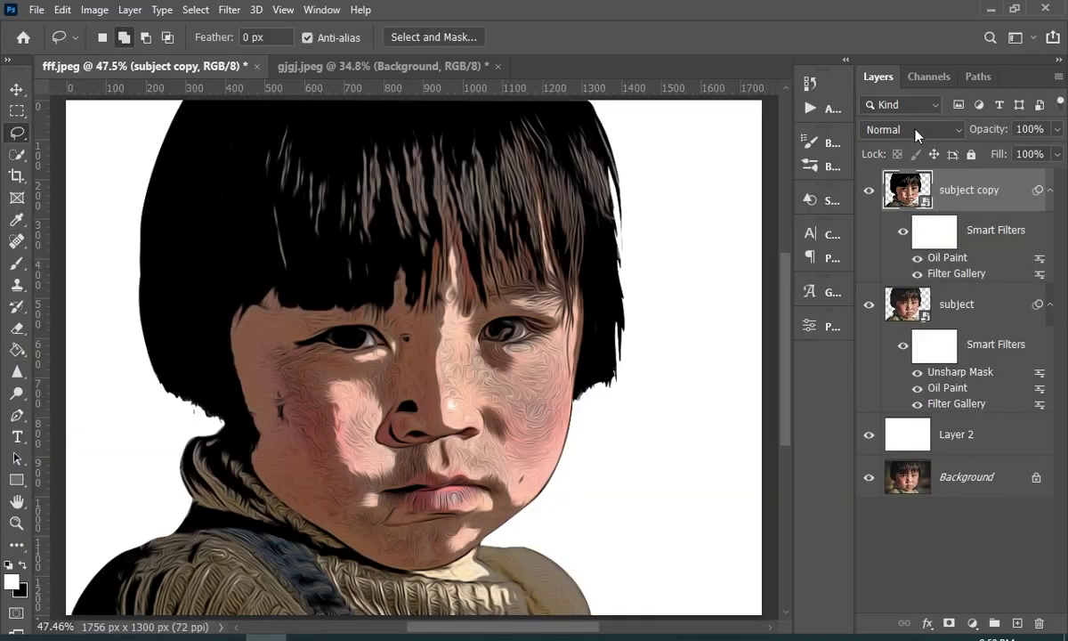
Switch the subject copy to Overlay and settle its opacity at 25% after trying 20% and 30%.
click(917, 130)
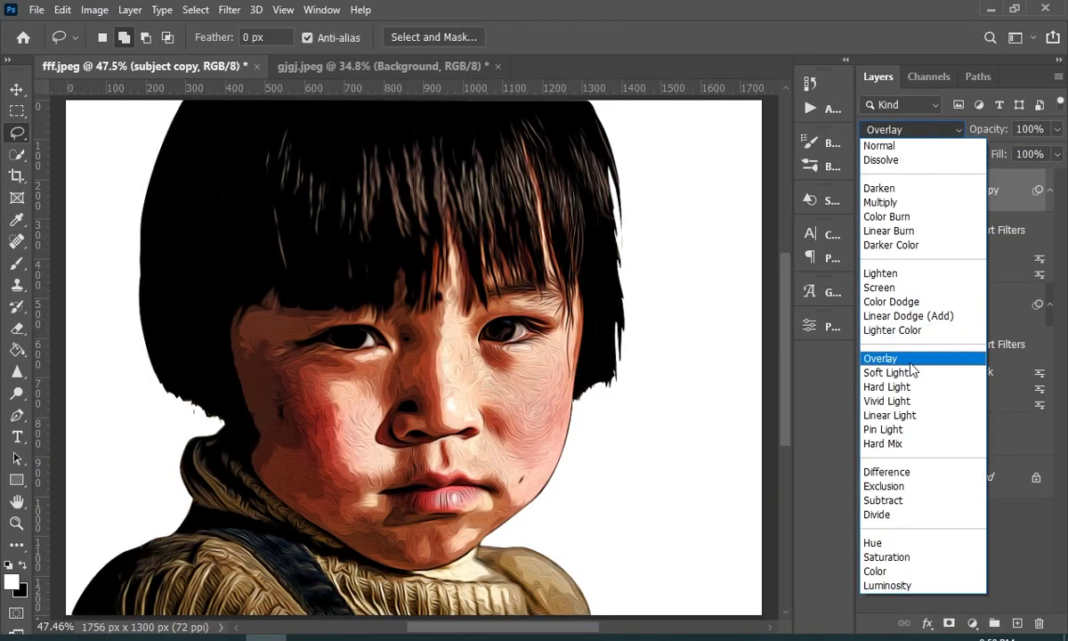
click(909, 360)
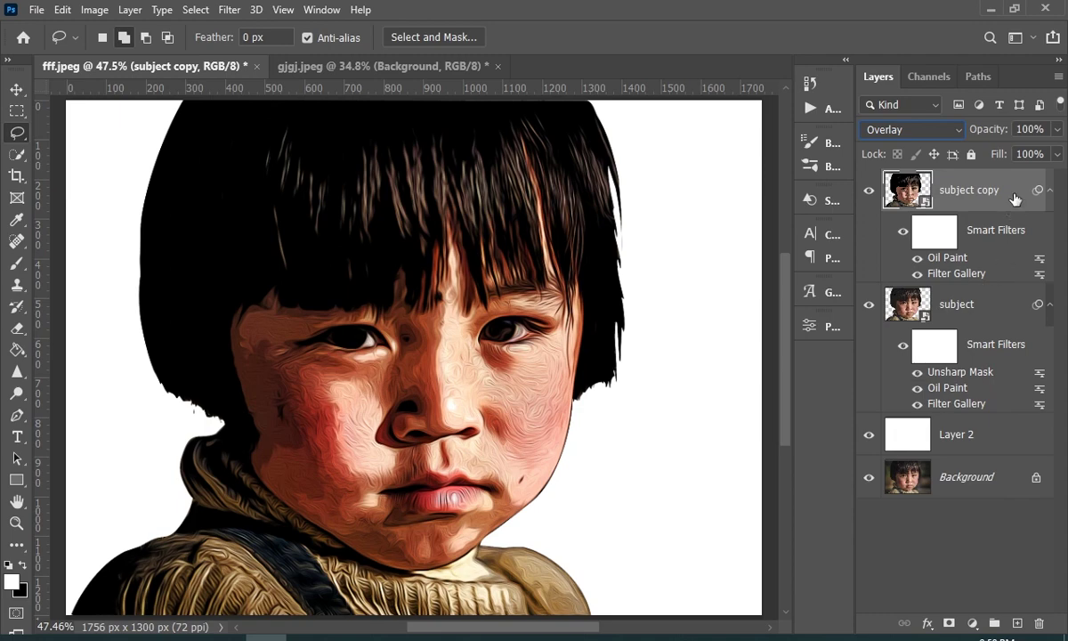
click(1045, 131)
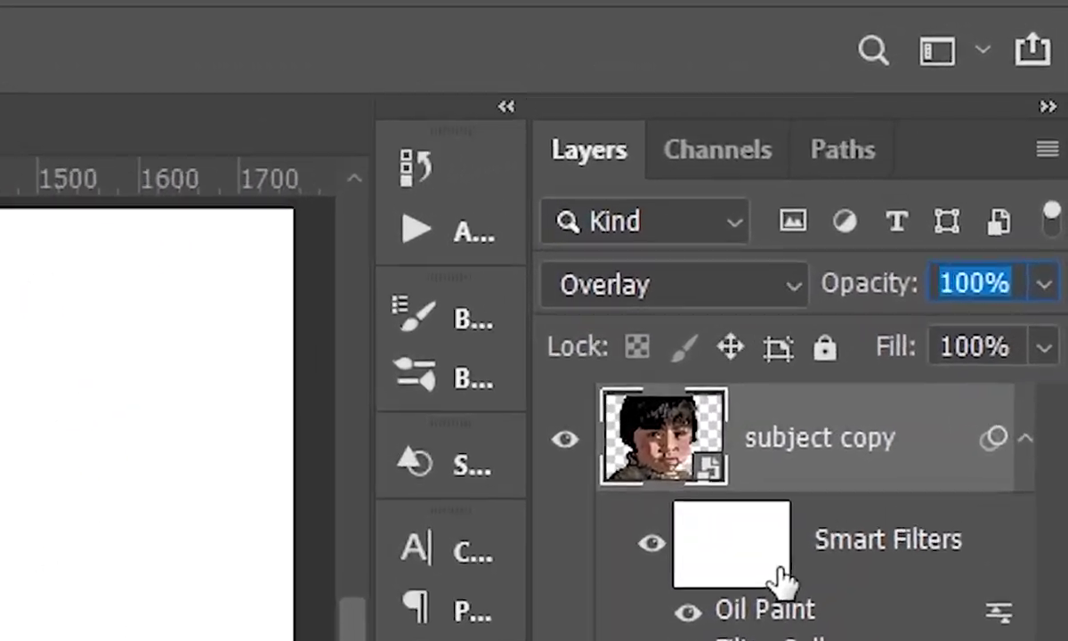
text(20)
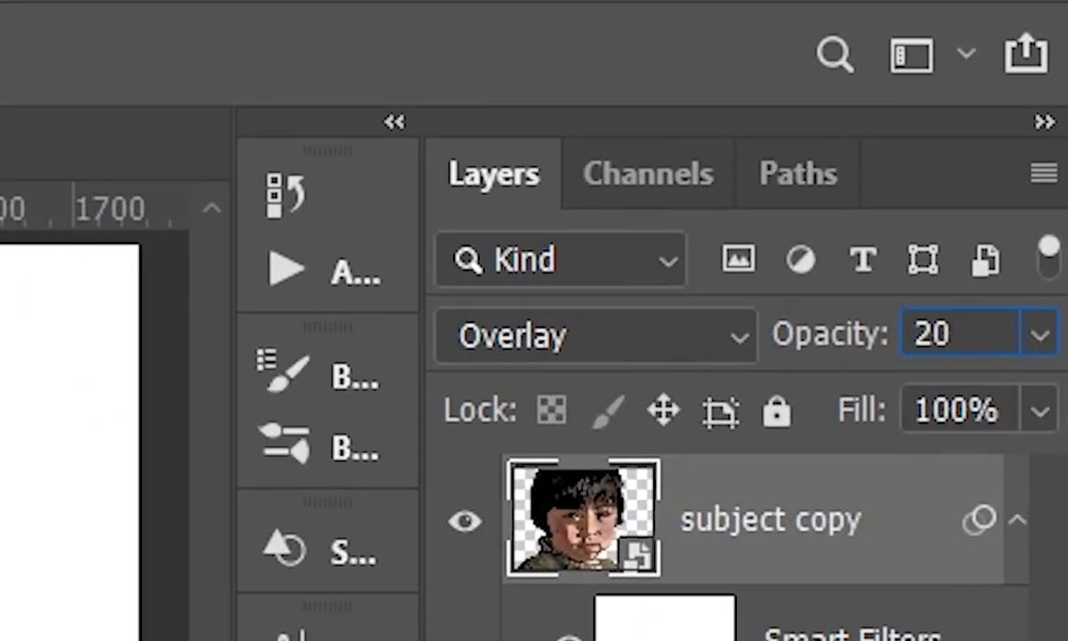
key(Return)
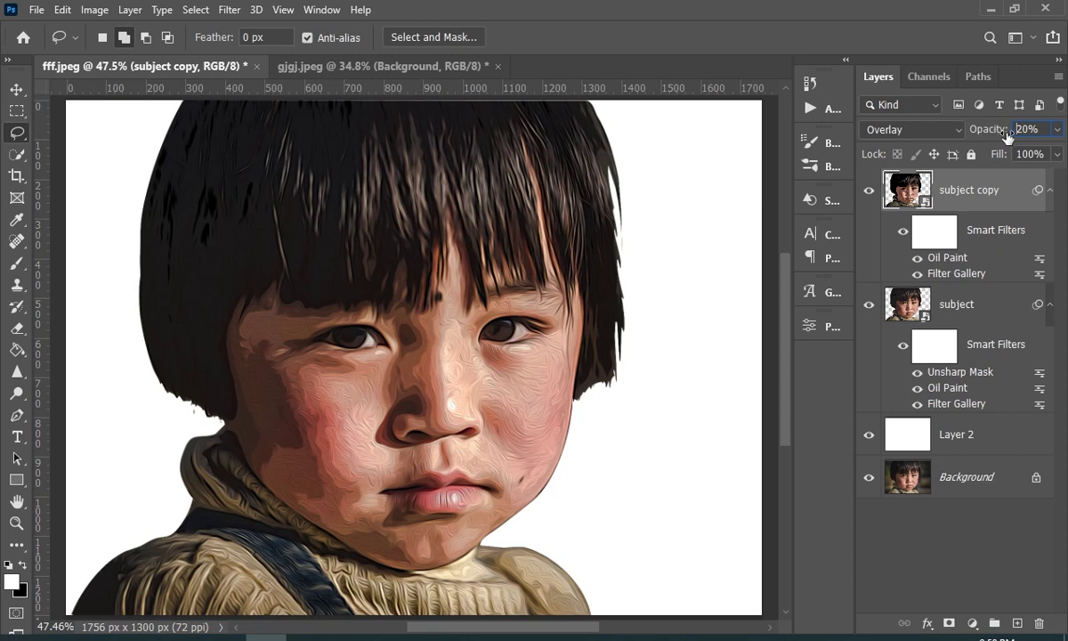
click(1003, 133)
drag(1000, 134, 1011, 142)
text(25)
key(Return)
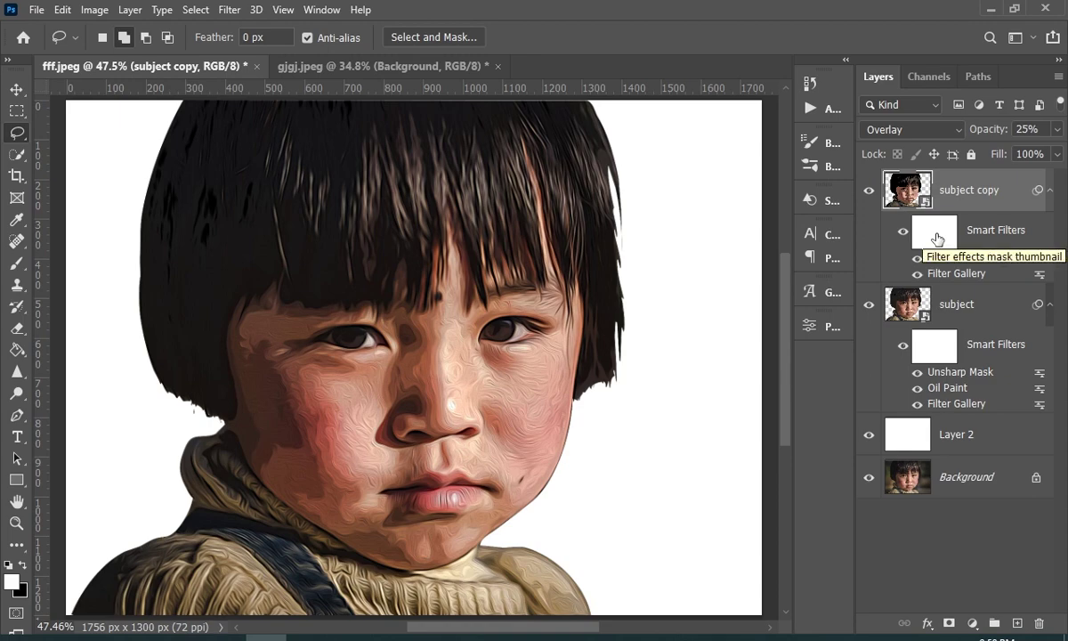
alt+click(869, 479)
alt+click(869, 479)
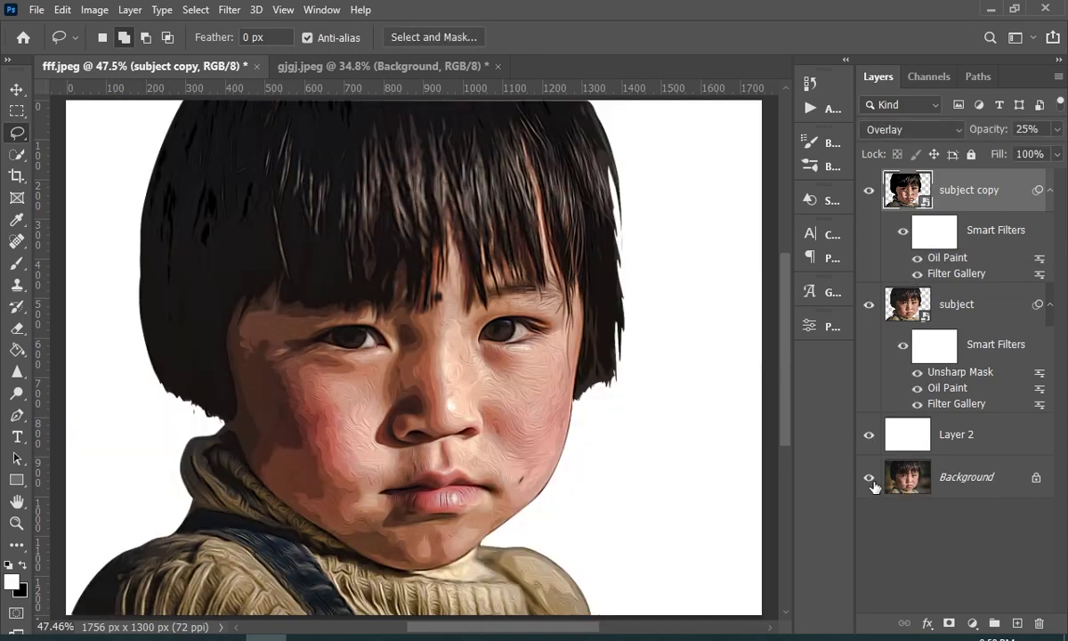
alt+click(869, 478)
alt+click(870, 479)
alt+click(869, 479)
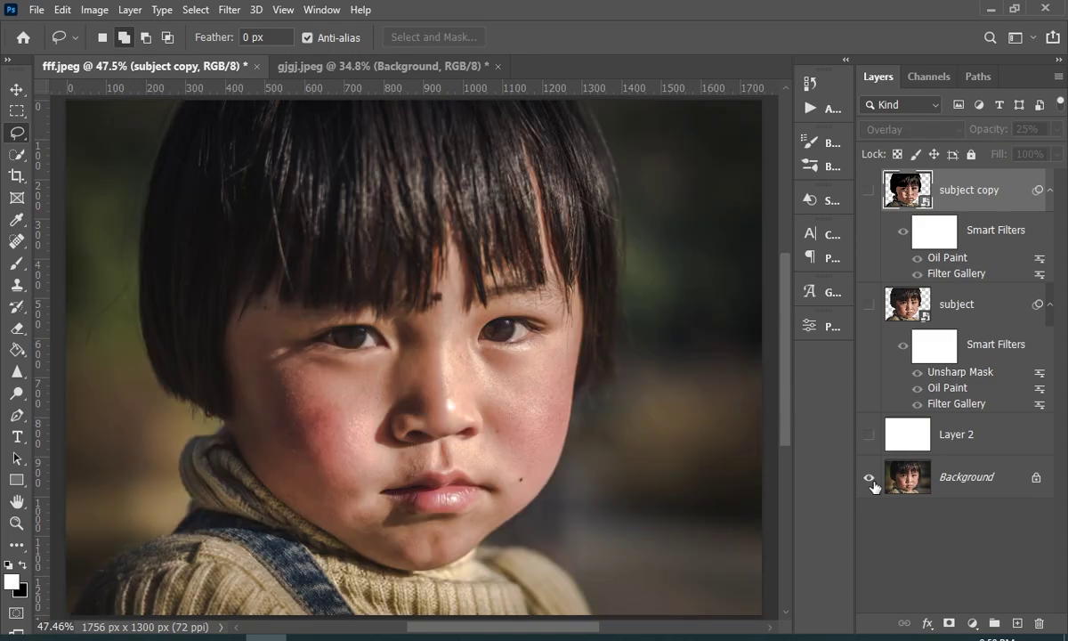
alt+click(870, 479)
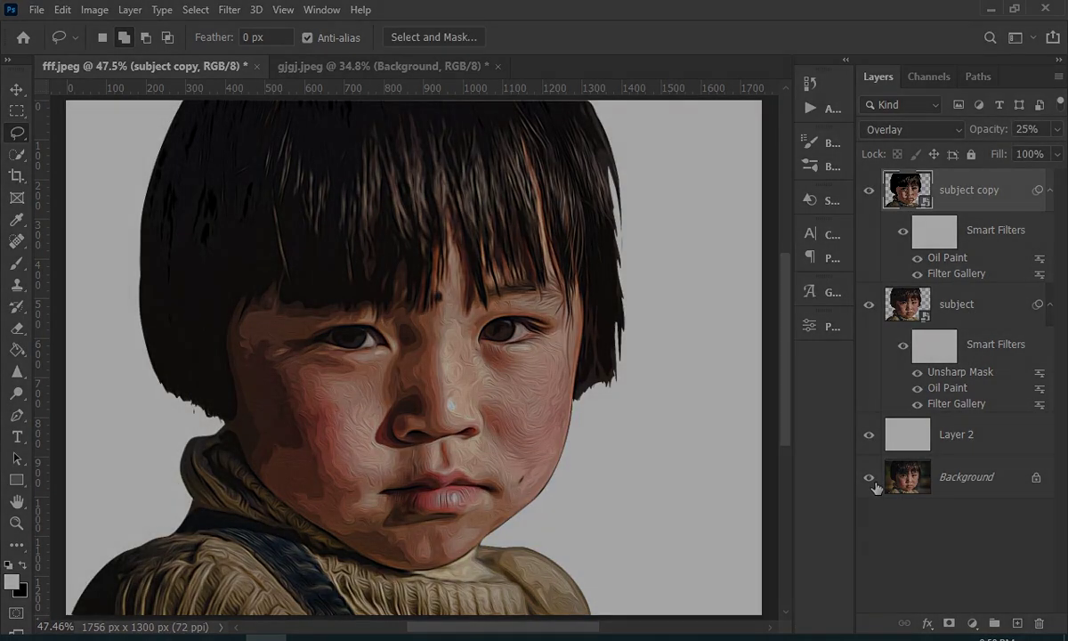